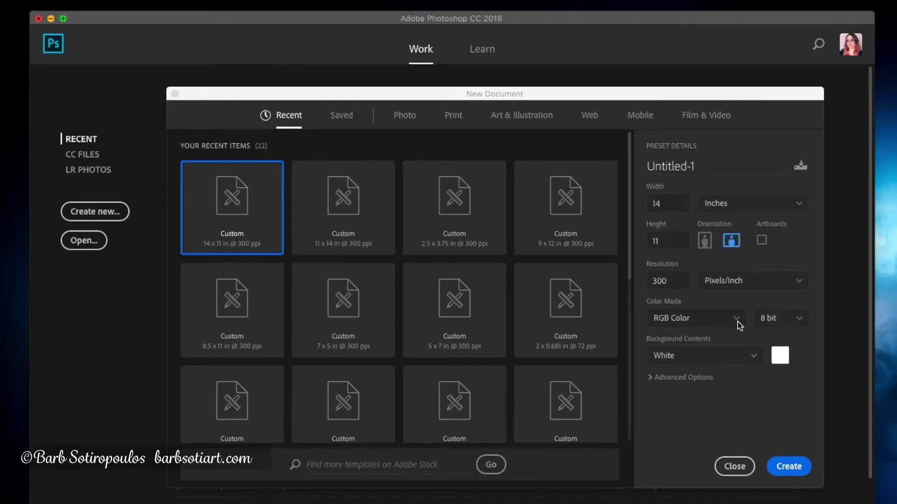
Step: Create a new 14 × 11 inch RGB Color document at 300 pixels/inch with a white background
left_click(737, 320)
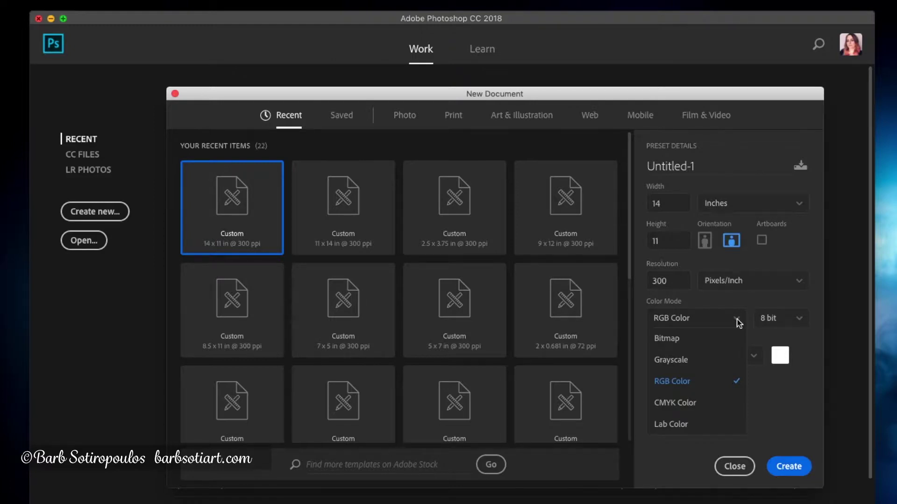
left_click(738, 321)
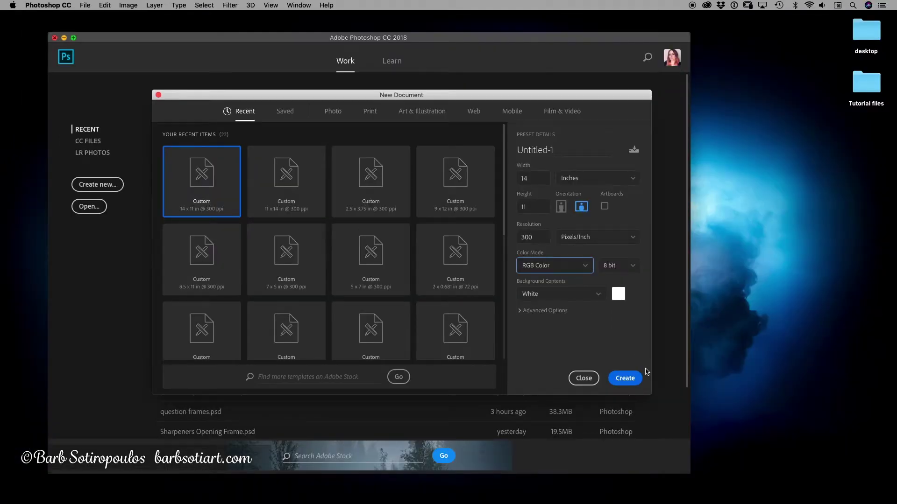
left_click(625, 378)
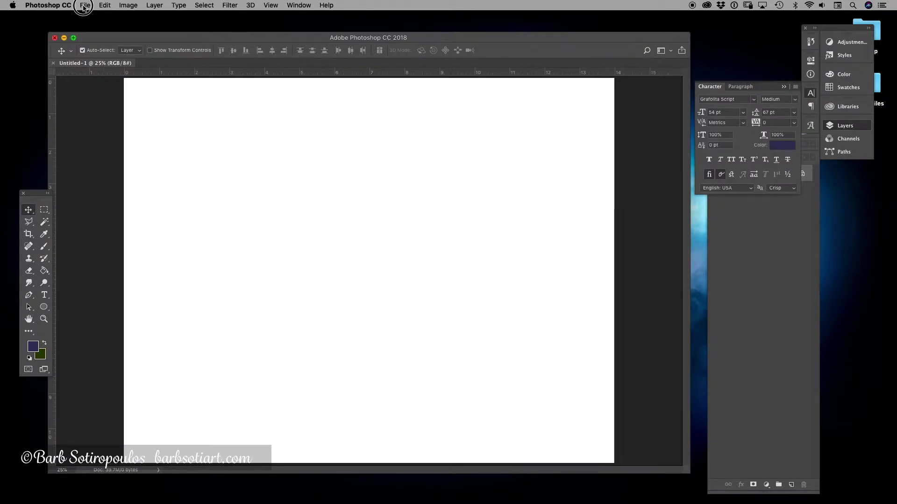
Step: Photomerge MB final scan 1.tif and MB_Final Scan 2.tif with the Auto layout and image blending, and collapse the Character panel to uncover the layers
left_click(84, 5)
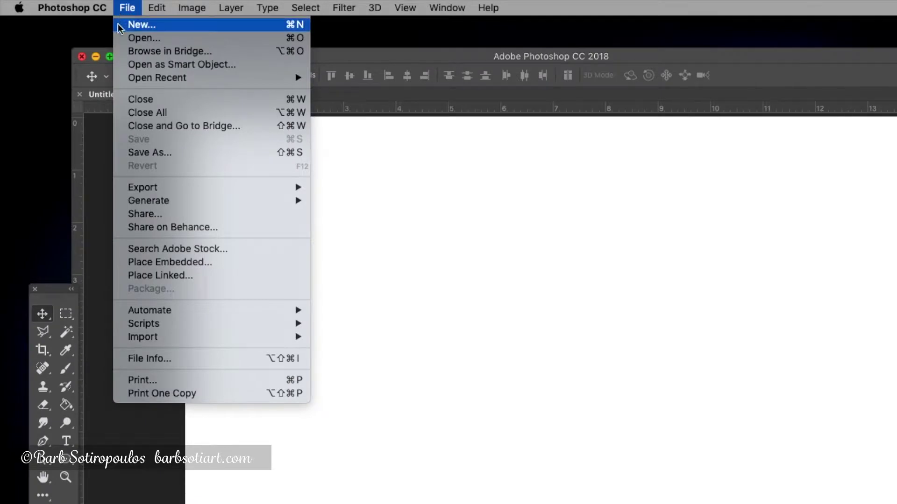
mouse_move(172, 312)
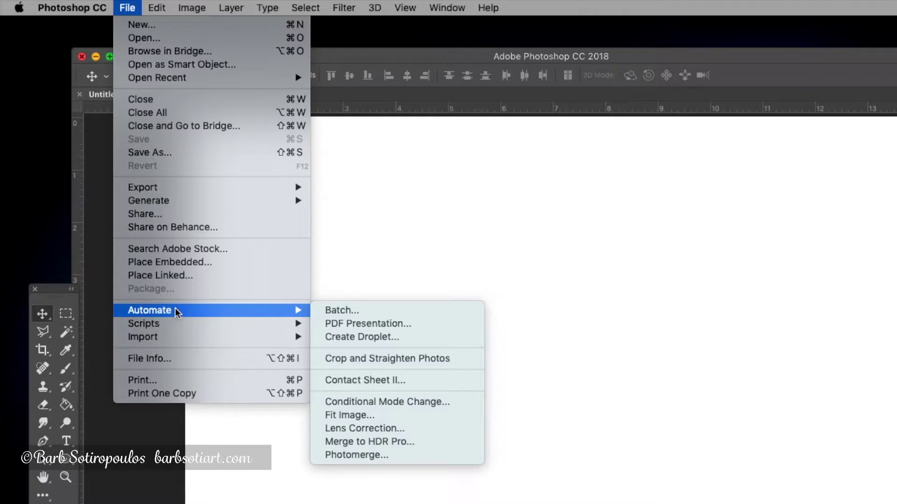
left_click(375, 457)
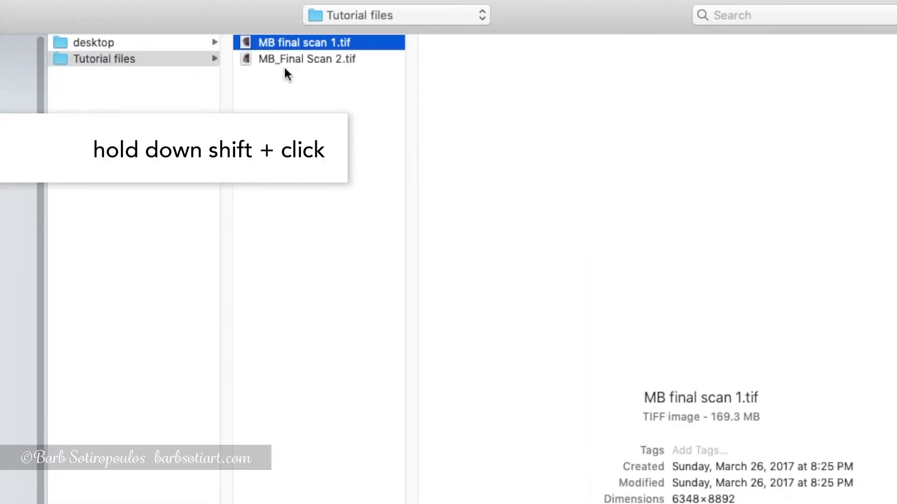
left_click(284, 59, "shift")
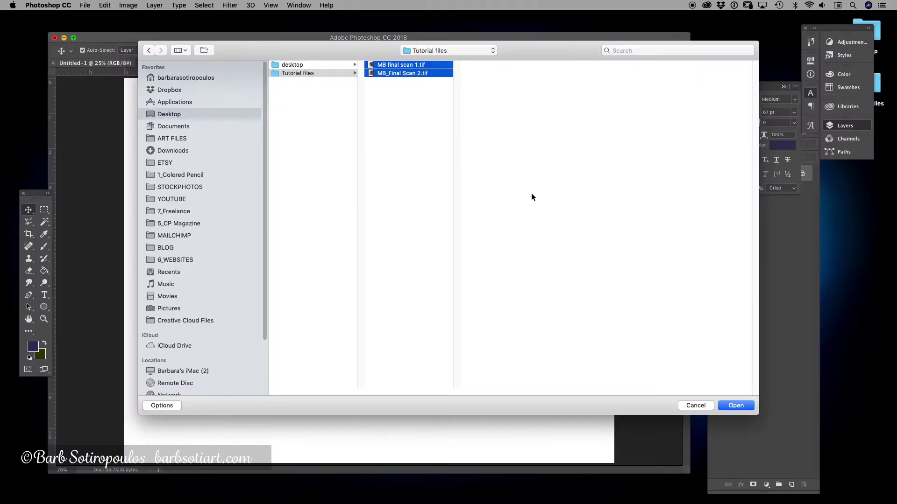
left_click(735, 406)
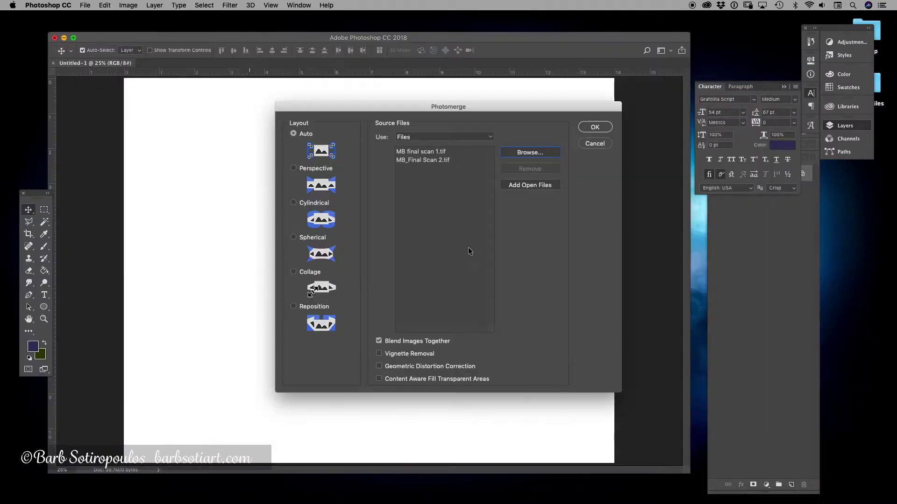
left_click(599, 131)
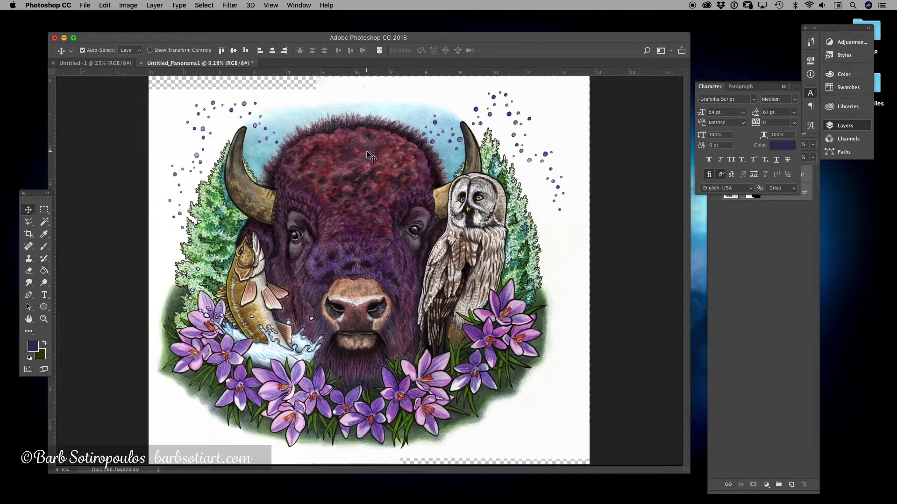
left_click(810, 93)
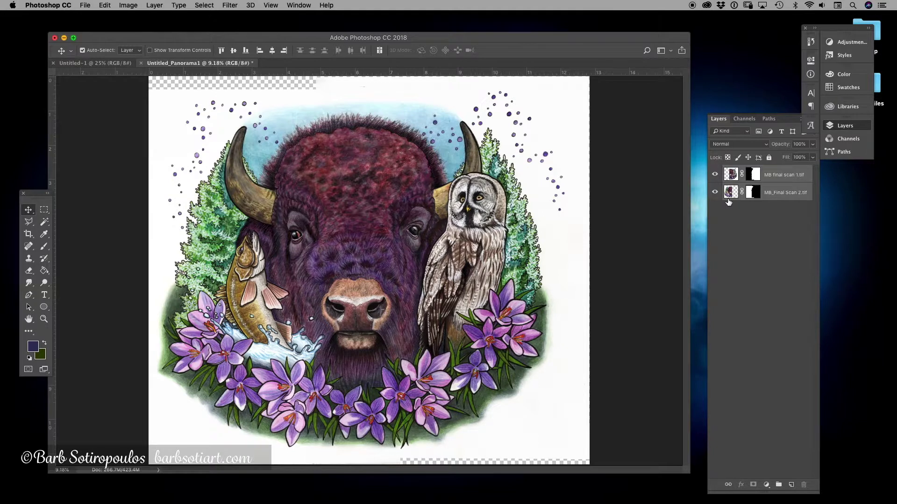
Step: Check the merged image's print dimensions at a trial resolution of 300 pixels/inch without resampling, and cancel the resize
left_click(128, 5)
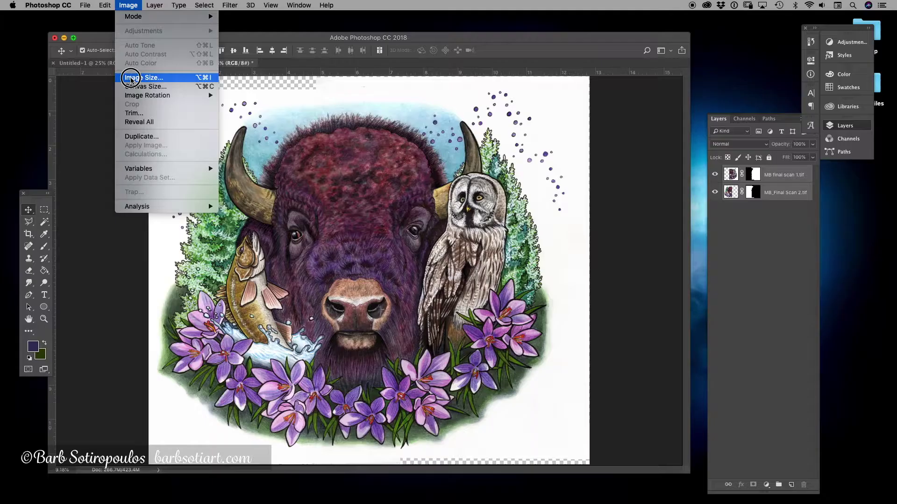
left_click(215, 175)
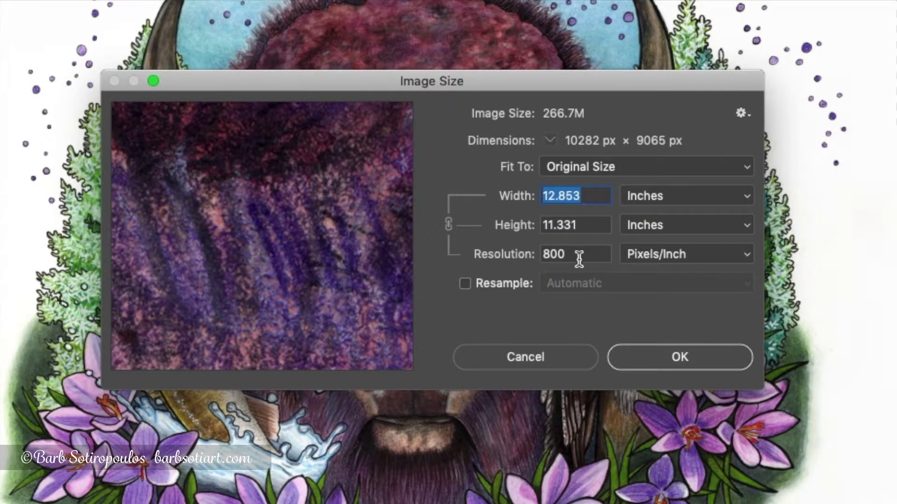
left_click_drag(579, 256, 525, 252)
type("3")
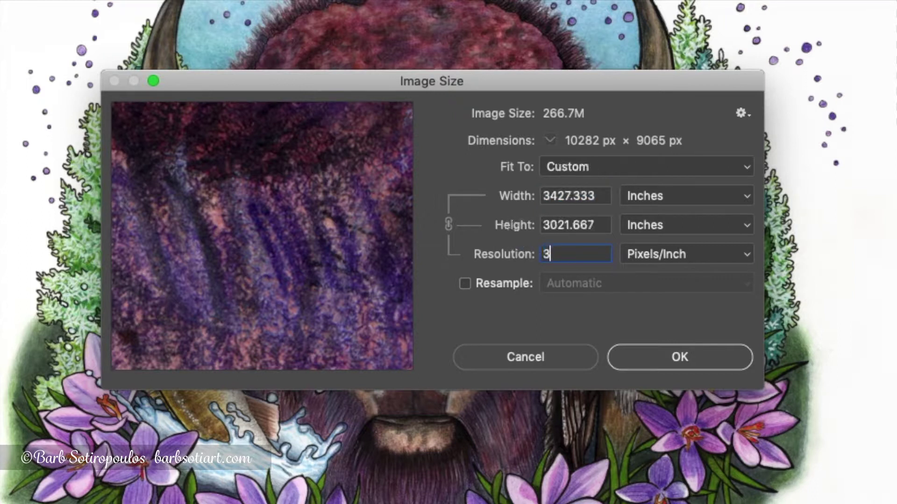
type("00")
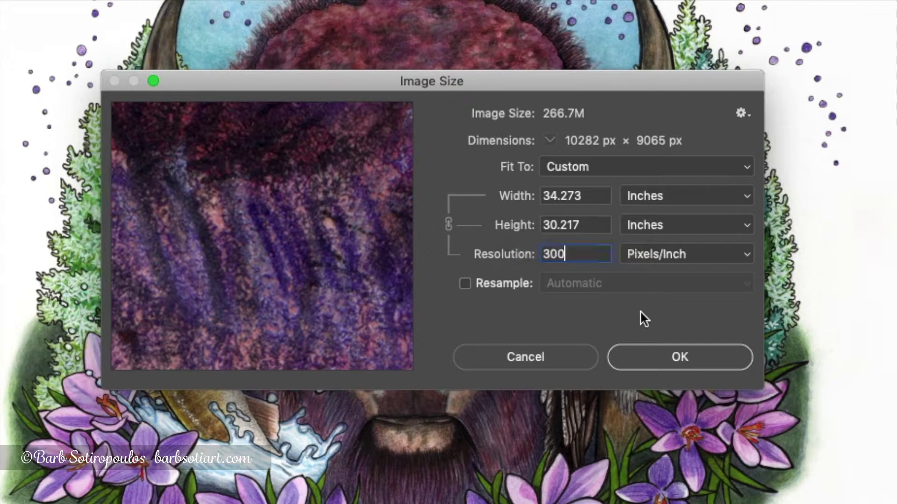
left_click(535, 359)
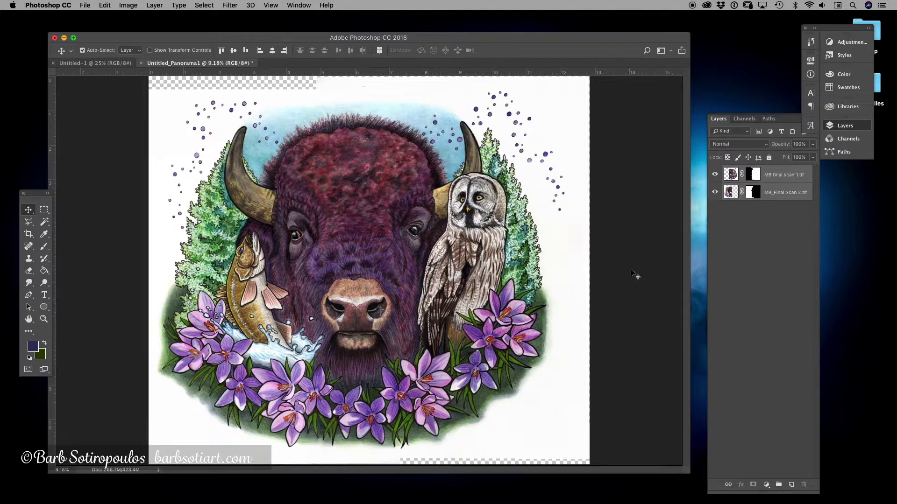
Step: Examine where the two scans meet on the bison's face by hiding and reshowing the MB final scan 1.tif layer
left_click(360, 267, "super")
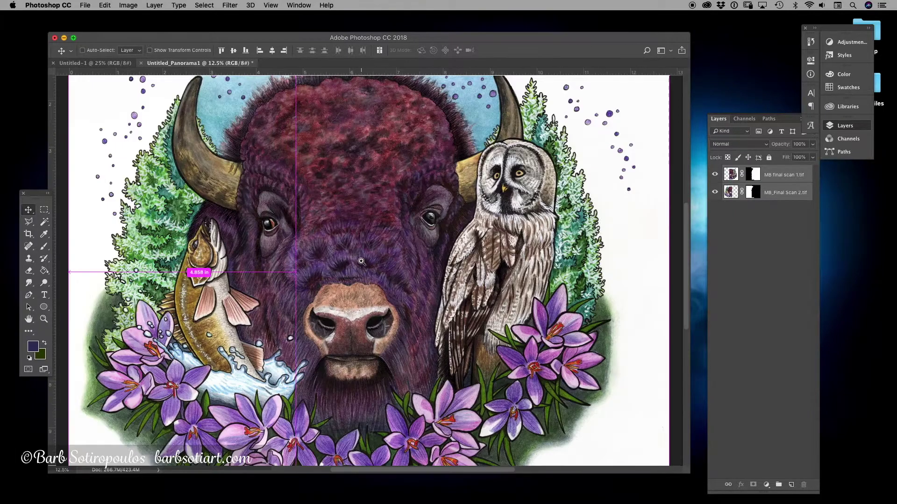
left_click(360, 260, "super")
left_click(354, 246, "super")
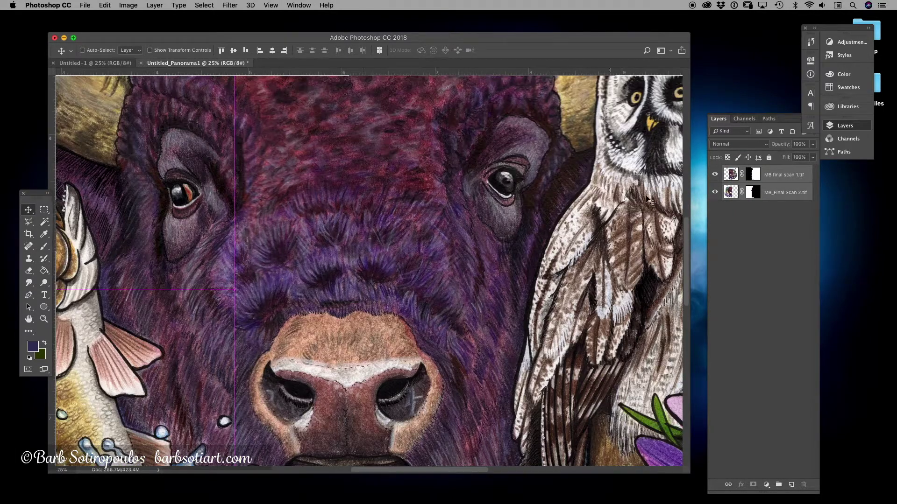
key("super+semicolon")
left_click(714, 175)
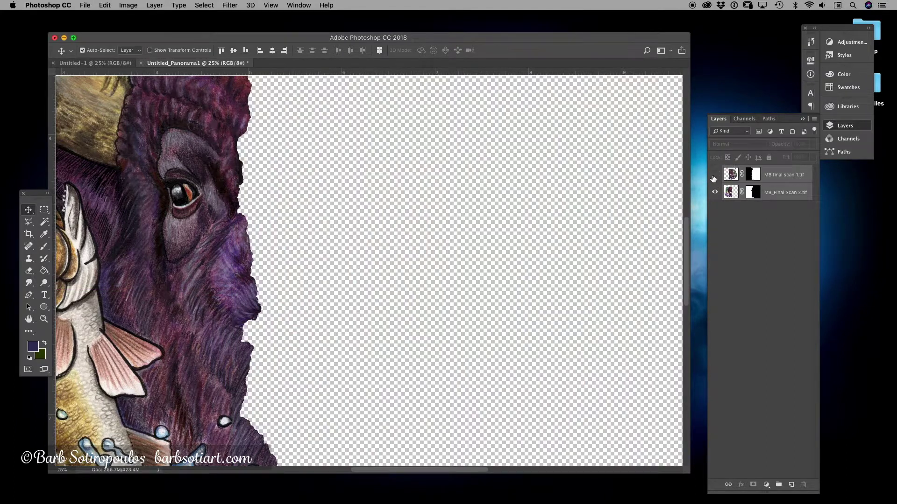
left_click(714, 175)
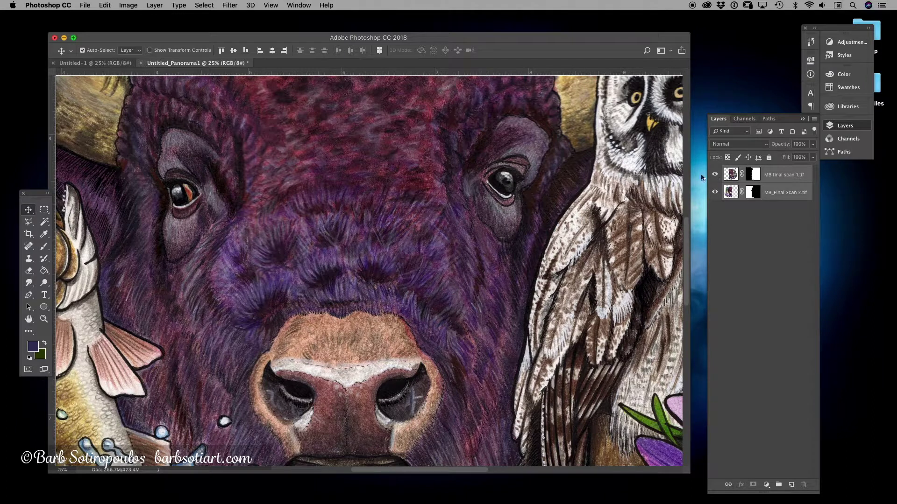
Step: Paint black on the layer mask of MB final scan 1.tif to conceal the visible seam in the bison's forehead fur
left_click(267, 238, "super")
left_click(270, 236, "super")
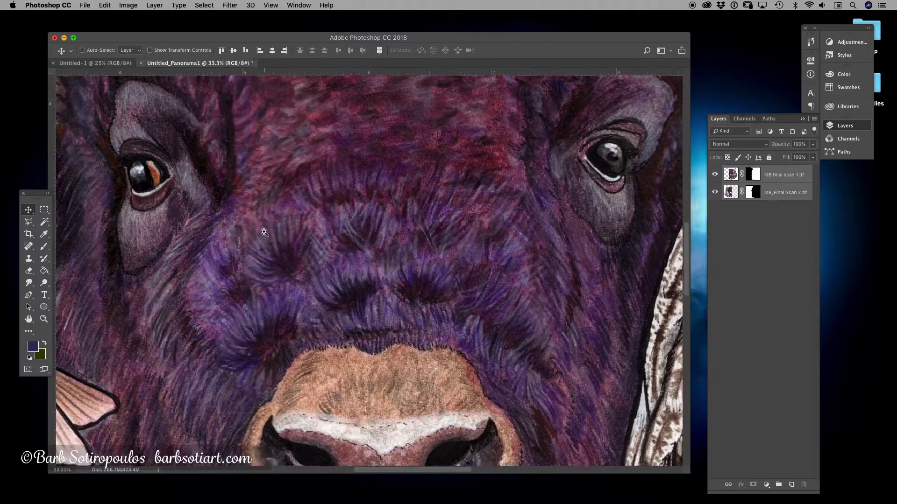
left_click_drag(314, 220, 439, 250)
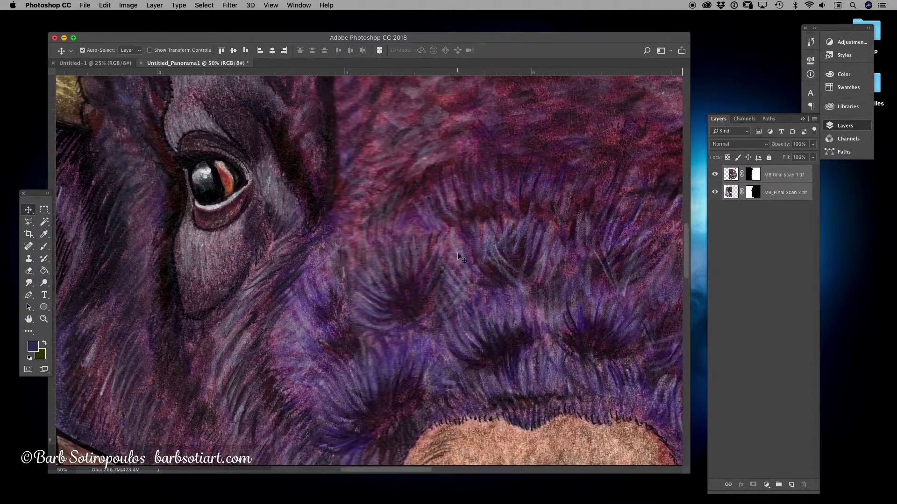
scroll(439, 239, "down", 1)
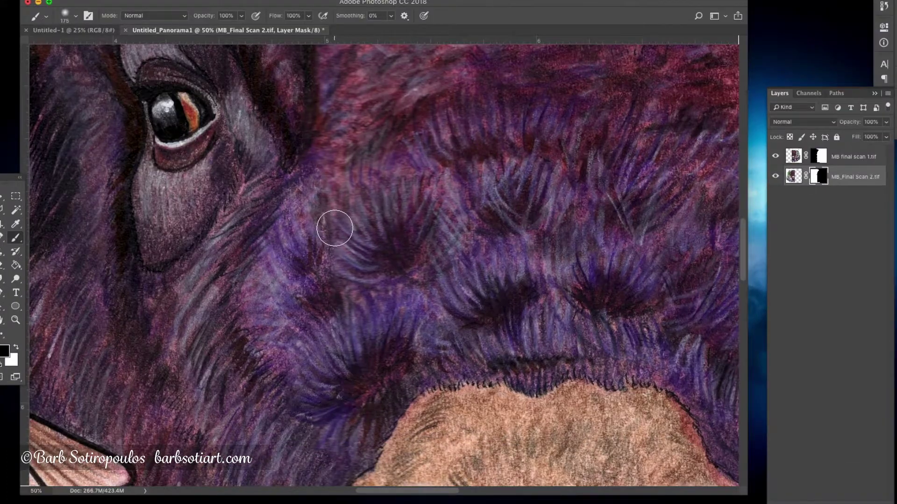
key("x")
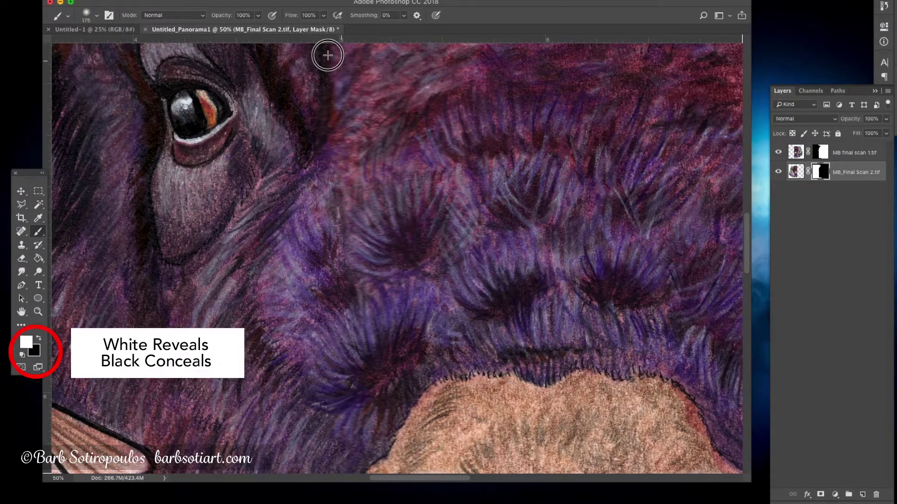
left_click(822, 157)
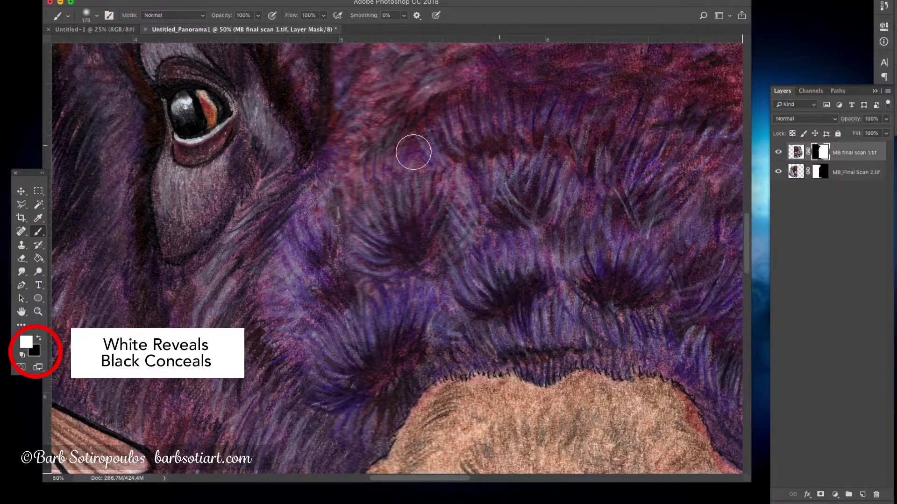
key("x")
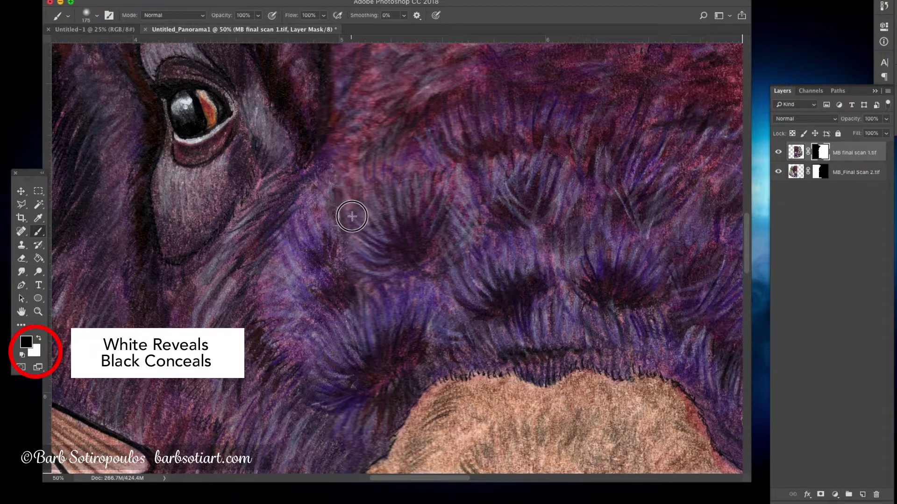
mouse_move(363, 293)
left_mouse_down()
mouse_move(359, 340)
mouse_move(378, 250)
mouse_move(362, 234)
left_mouse_up()
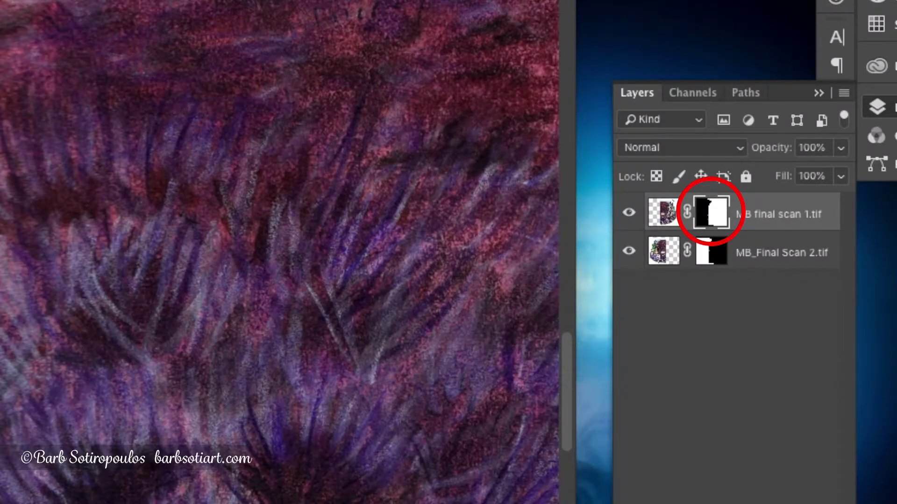
Step: Examine the rest of the merged drawing around the bison, fish and trees for remaining seam mismatches
key("super+minus")
key("super+minus")
left_click_drag(104, 363, 47, 503)
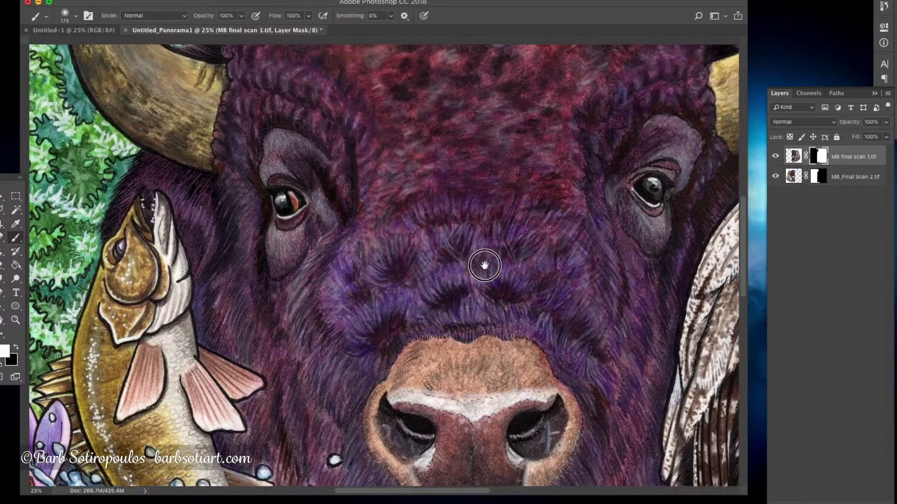
left_click_drag(470, 308, 369, 207)
left_click_drag(451, 271, 419, 97)
left_click_drag(364, 259, 548, 212)
left_click_drag(440, 285, 624, 340)
left_click_drag(430, 208, 414, 320)
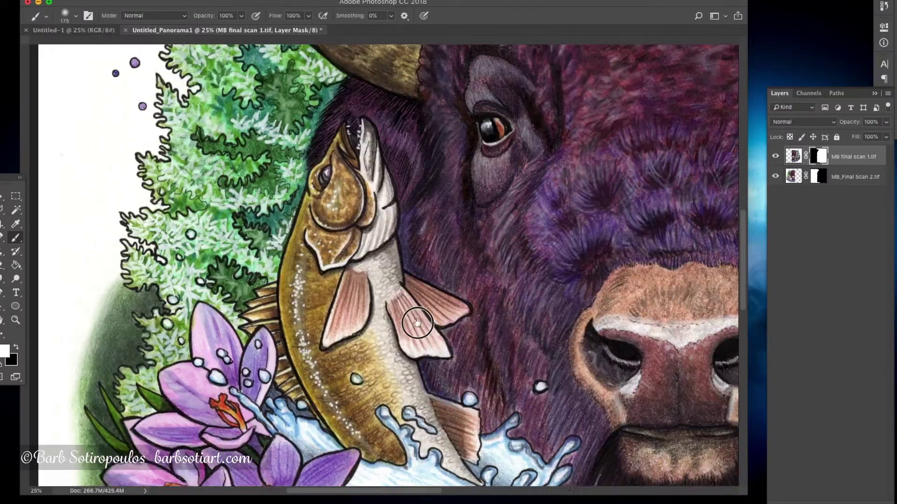
mouse_move(426, 77)
left_mouse_down()
mouse_move(426, 278)
mouse_move(415, 317)
left_mouse_up()
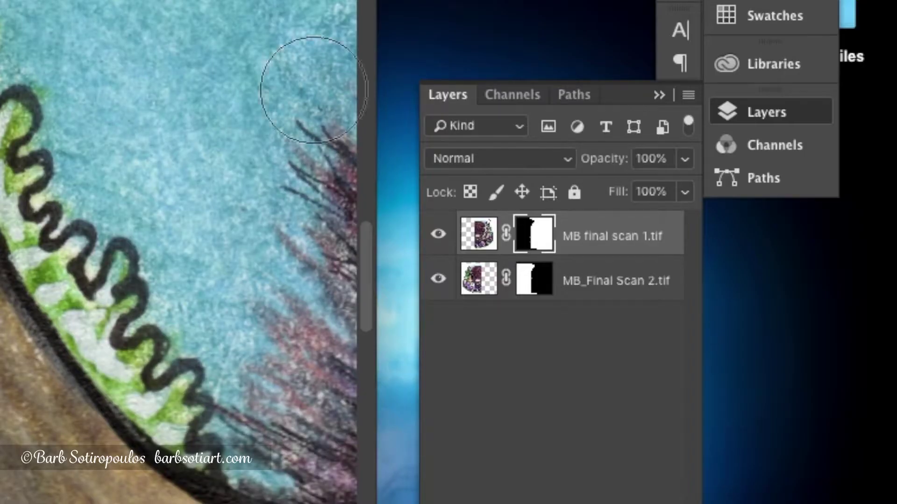
Step: Group both scan layers under the name "scans" and lock the whole group
left_click(621, 282, "shift")
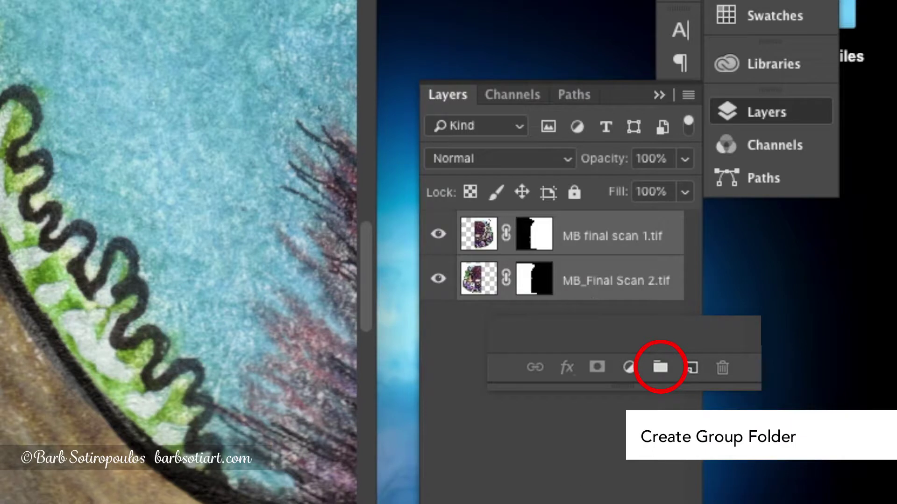
key("ctrl+g")
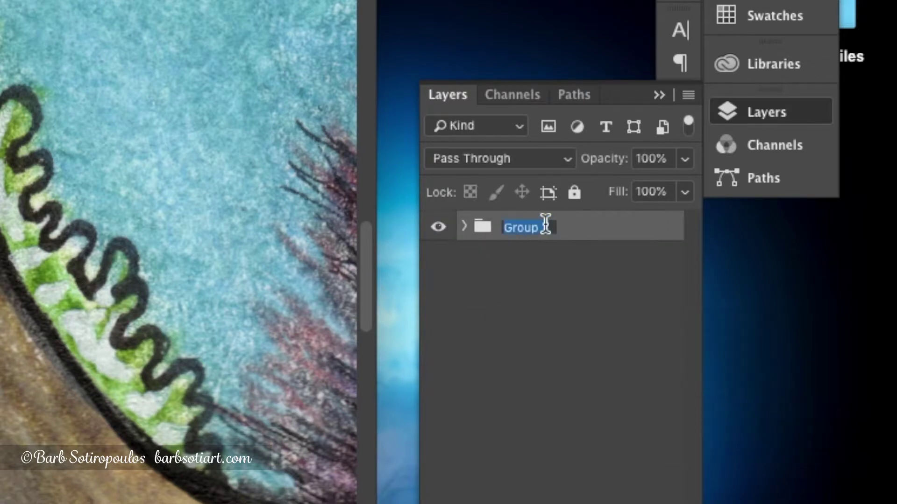
type("scans")
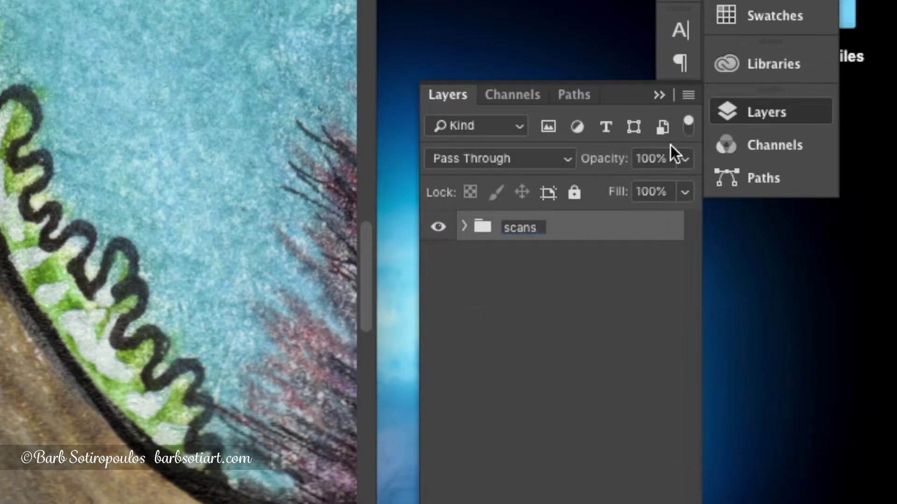
left_click(555, 294)
left_click(578, 231)
left_click(574, 192)
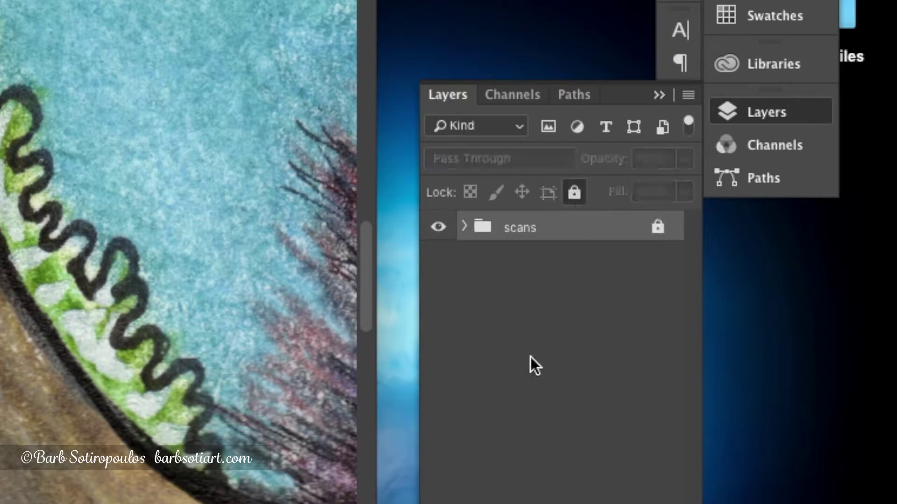
Step: Add a new empty layer above the scans group and name it "clone layer"
key("alt+shift+super+n")
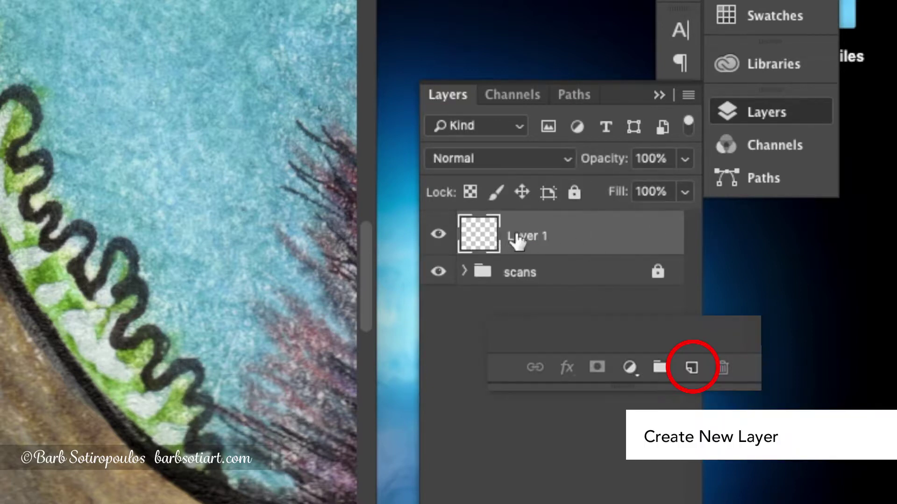
double_click(536, 230)
type("clone layer")
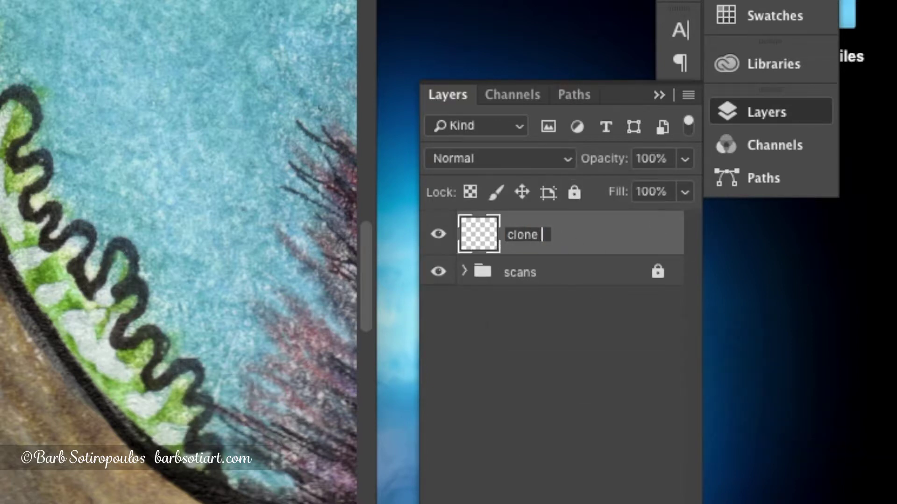
left_click(478, 404)
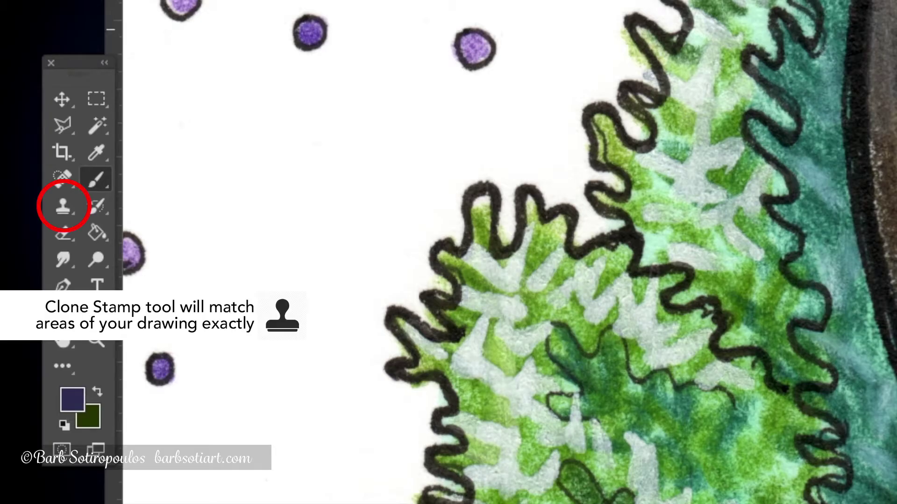
Step: Activate the Clone Stamp tool with sampling set to Current & Below, and sample the white paper beside the tree's edge
left_click(62, 214)
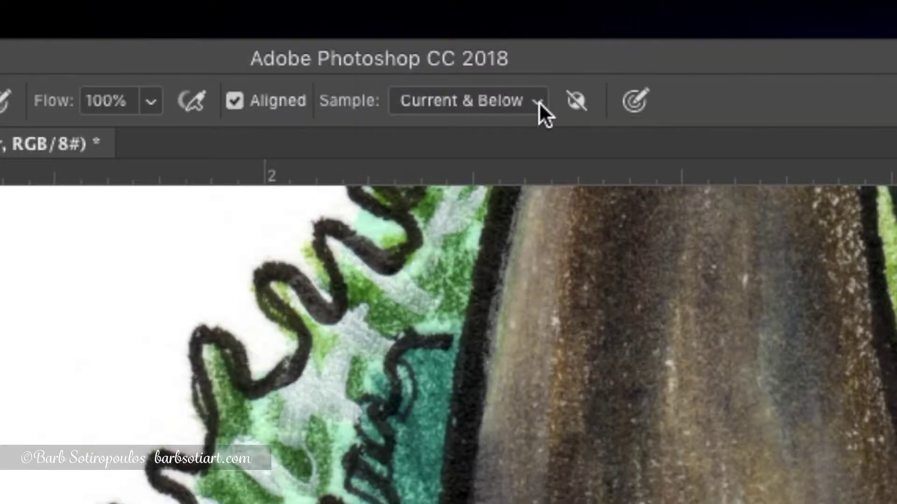
left_click(436, 20)
left_click(527, 103)
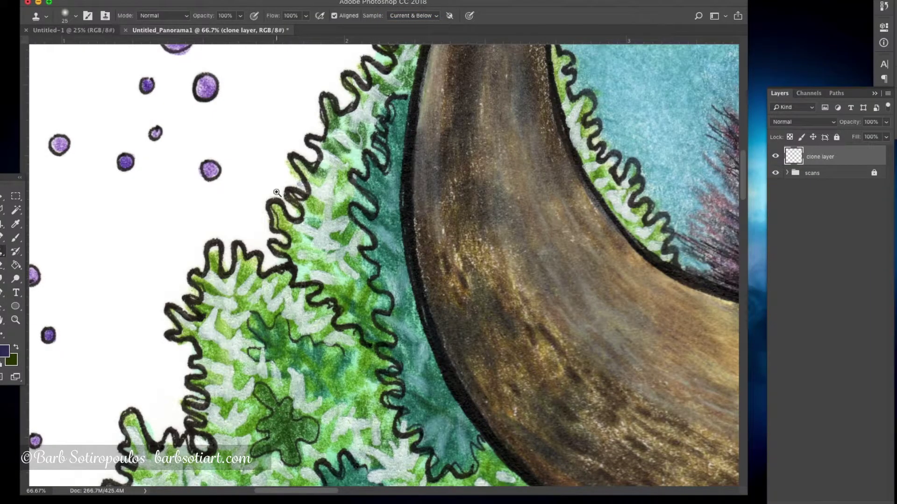
left_click(276, 192)
left_click(277, 192)
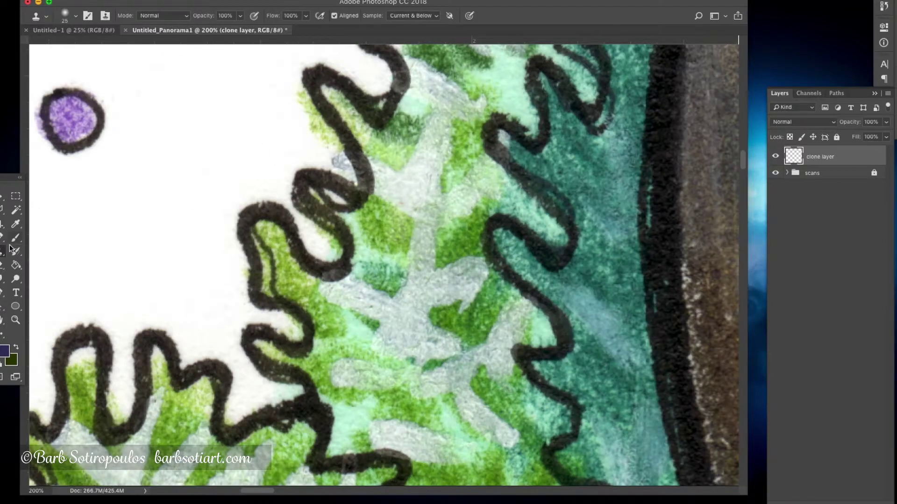
left_click(248, 129, "alt")
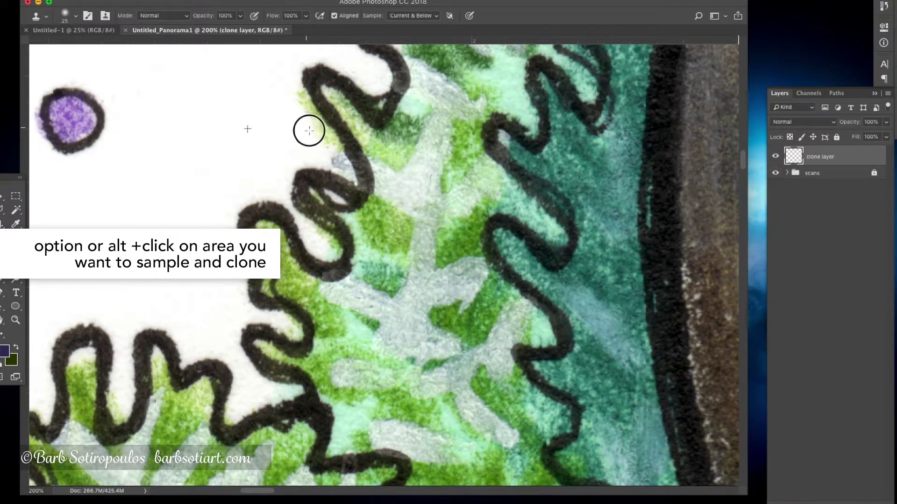
Step: Change the clone brush to Hard Round with 100% hardness and reduce its size for detail work
left_click(75, 17)
double_click(83, 167)
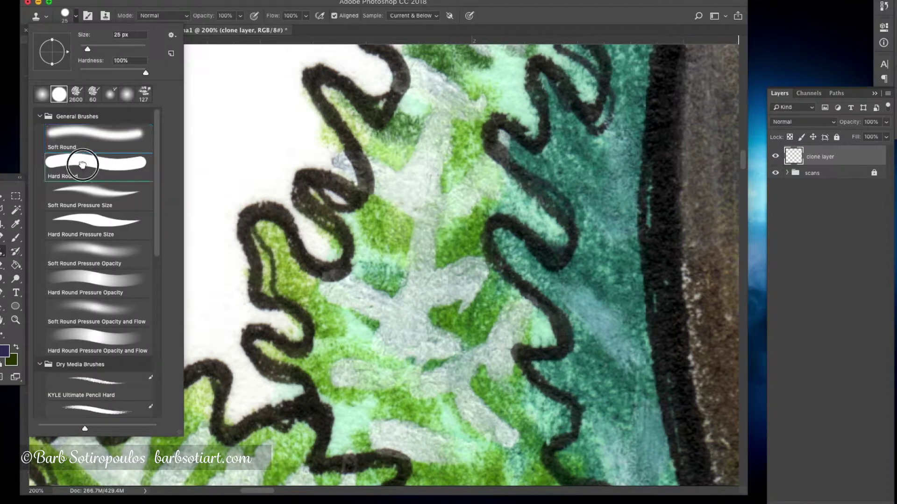
key("bracketleft")
key("bracketleft")
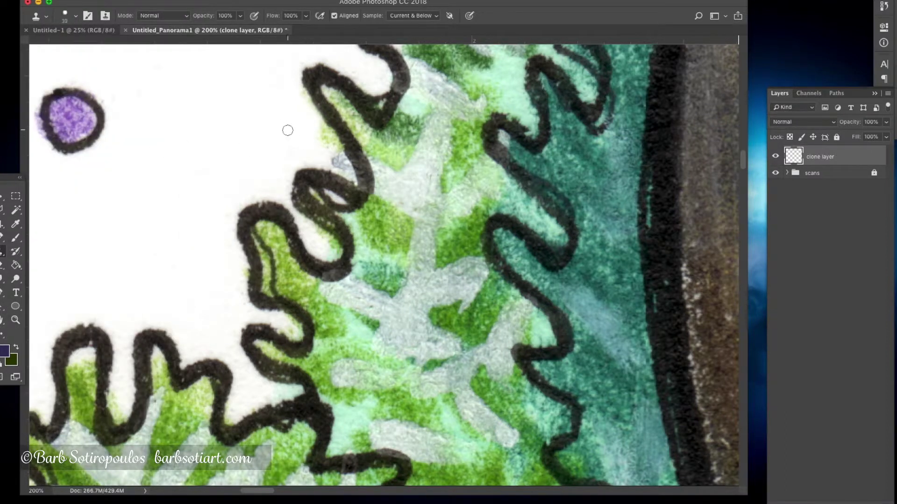
Step: Clone clean white paper over the green and grey smudges outside the tree's black outline
left_click(286, 144, "alt")
mouse_move(310, 125)
left_mouse_down()
mouse_move(329, 144)
mouse_move(303, 100)
mouse_move(304, 122)
left_mouse_up()
left_click(234, 98, "alt")
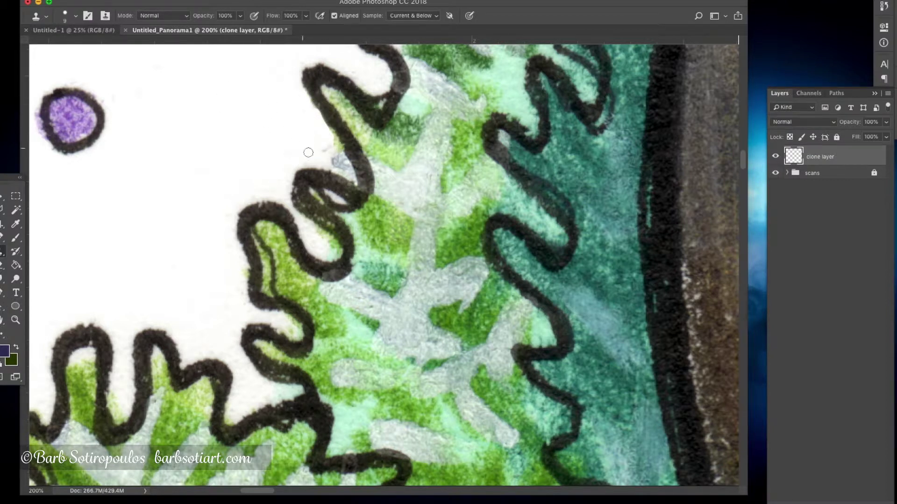
mouse_move(312, 156)
left_mouse_down()
mouse_move(330, 160)
mouse_move(331, 147)
left_mouse_up()
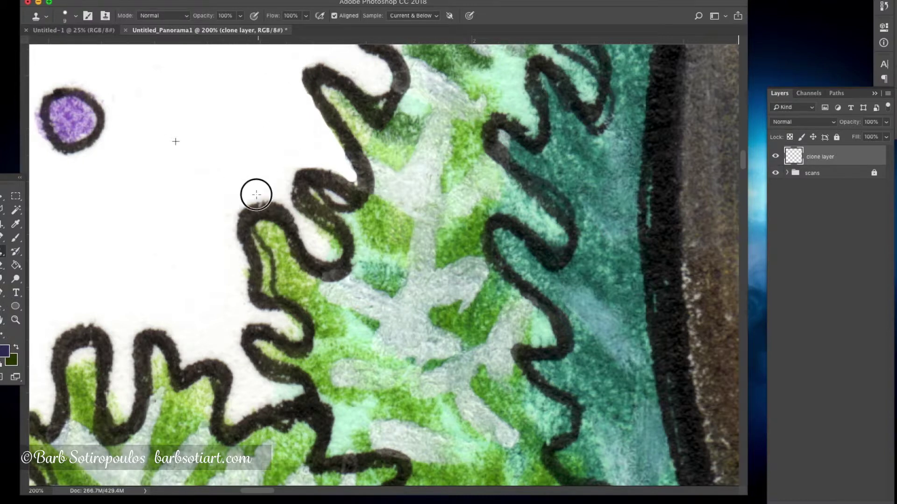
mouse_move(245, 189)
left_mouse_down()
mouse_move(311, 149)
mouse_move(353, 209)
left_mouse_up()
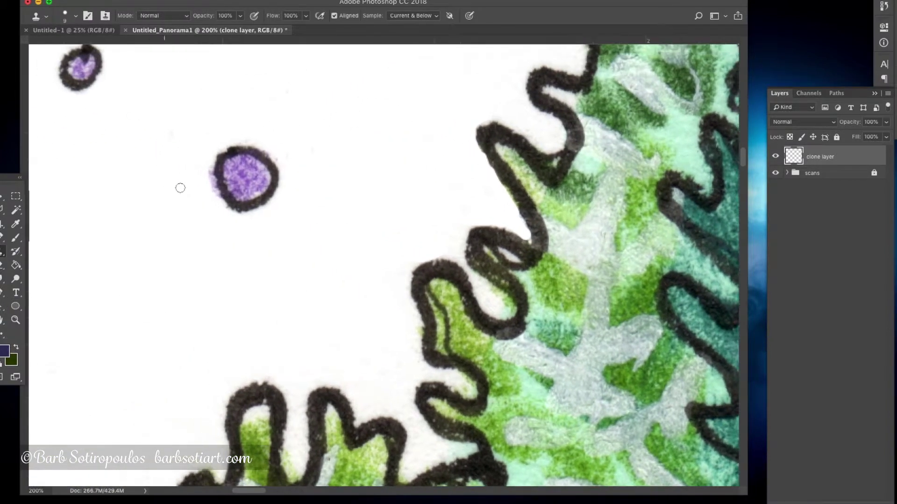
Step: Clone white paper over the stray purple smudges and specks around the dots beside the tree
mouse_move(203, 177)
left_mouse_down()
mouse_move(212, 194)
mouse_move(209, 167)
mouse_move(207, 181)
mouse_move(234, 221)
left_mouse_up()
left_click(318, 130, "alt")
mouse_move(297, 166)
left_mouse_down()
mouse_move(256, 141)
mouse_move(164, 133)
left_mouse_up()
left_click_drag(139, 83, 153, 62)
Step: Clone clean white into the discoloured notch between two lobes of the tree's outline
scroll(153, 62, "down", 3)
scroll(153, 63, "right", 5)
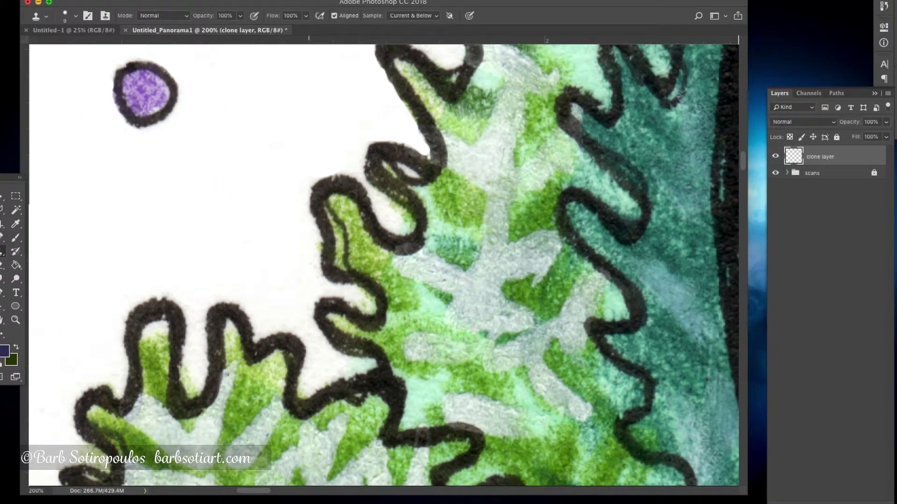
mouse_move(405, 230)
left_mouse_down()
mouse_move(380, 199)
mouse_move(390, 219)
mouse_move(387, 210)
mouse_move(401, 217)
mouse_move(390, 208)
mouse_move(409, 223)
mouse_move(401, 229)
mouse_move(372, 193)
left_mouse_up()
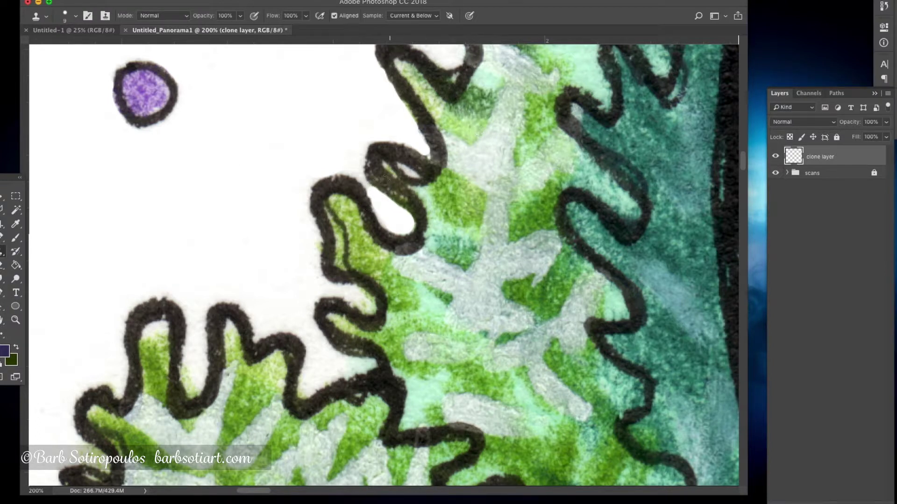
Step: Add a new empty layer and place it beneath the scans group
scroll(286, 260, "down", 7)
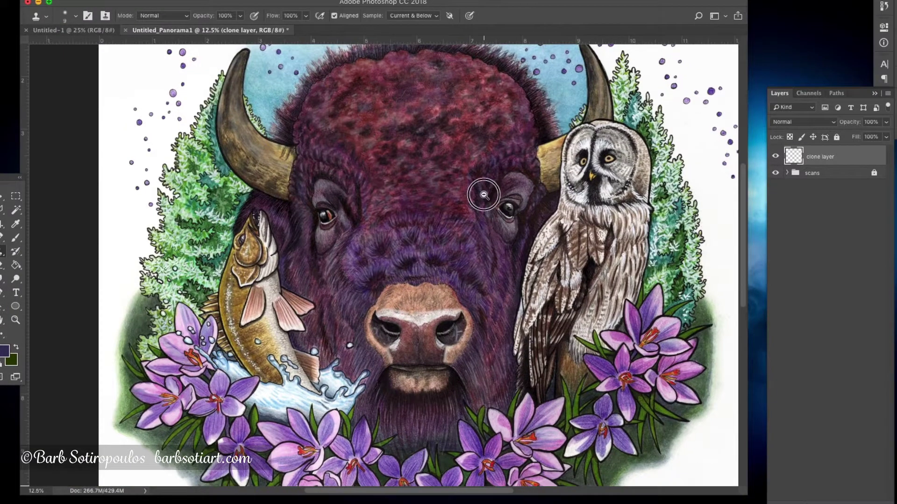
scroll(482, 194, "down", 1)
scroll(385, 257, "down", 3)
scroll(385, 257, "left", 2)
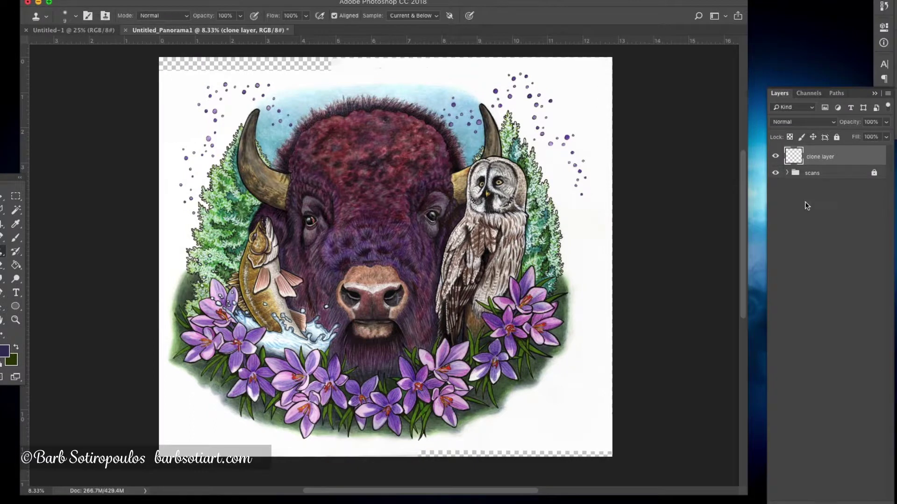
left_click(837, 173)
left_click(843, 496)
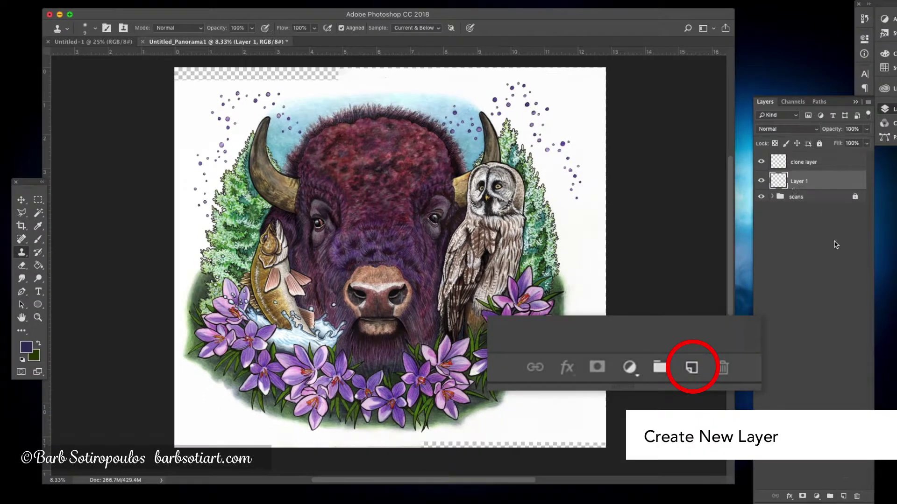
left_click_drag(823, 177, 816, 214)
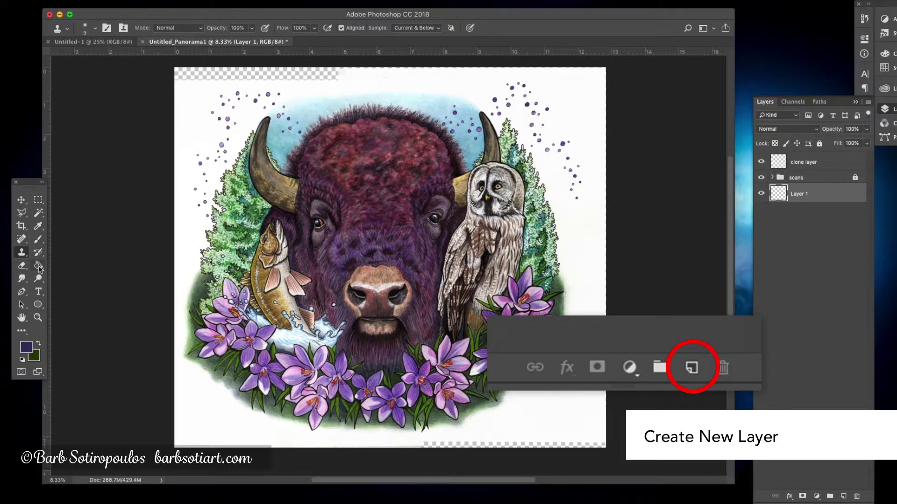
Step: Sample the drawing's white paper colour and fill the bottom layer with it using the Paint Bucket
left_click(38, 226)
left_click(190, 123)
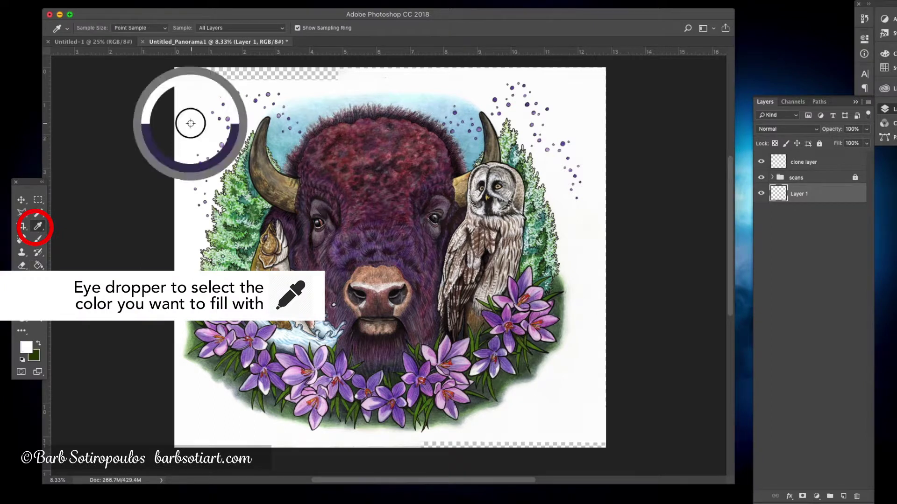
left_click(39, 266)
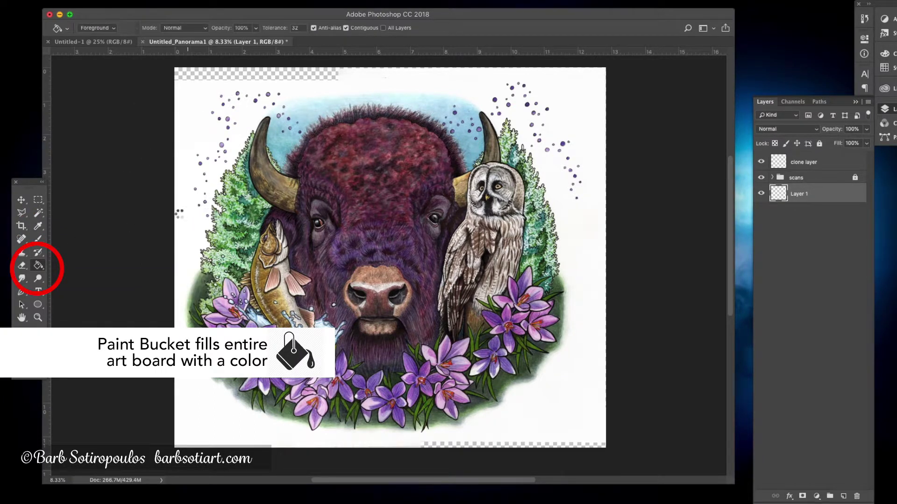
left_click(175, 214)
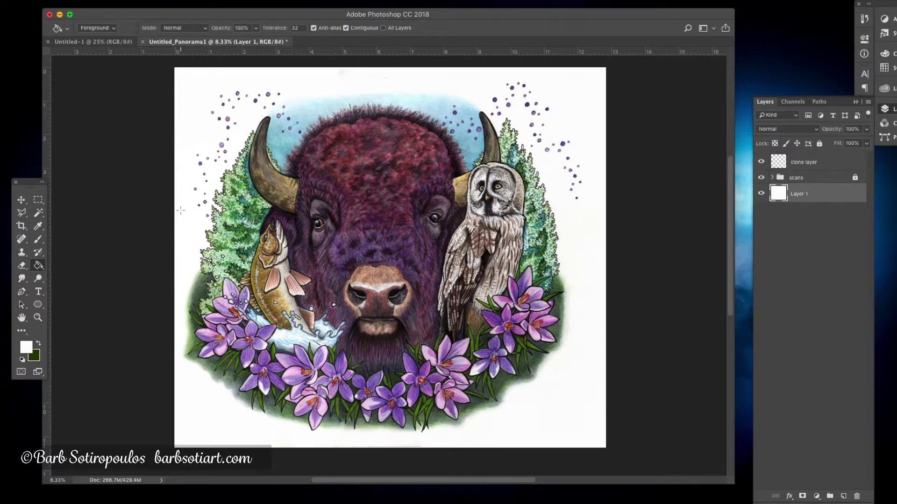
left_click(21, 200)
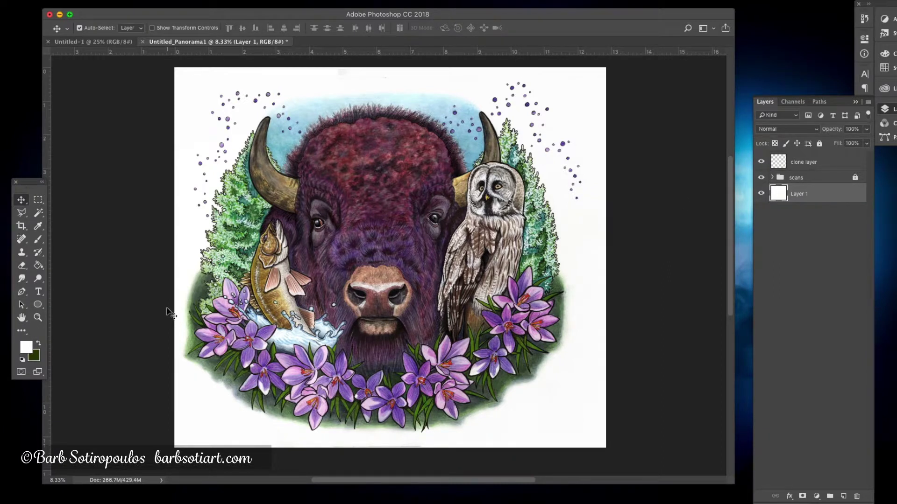
Step: Crop thin strips off the right, top and bottom edges of the canvas around the drawing
key("c")
left_click_drag(604, 256, 596, 256)
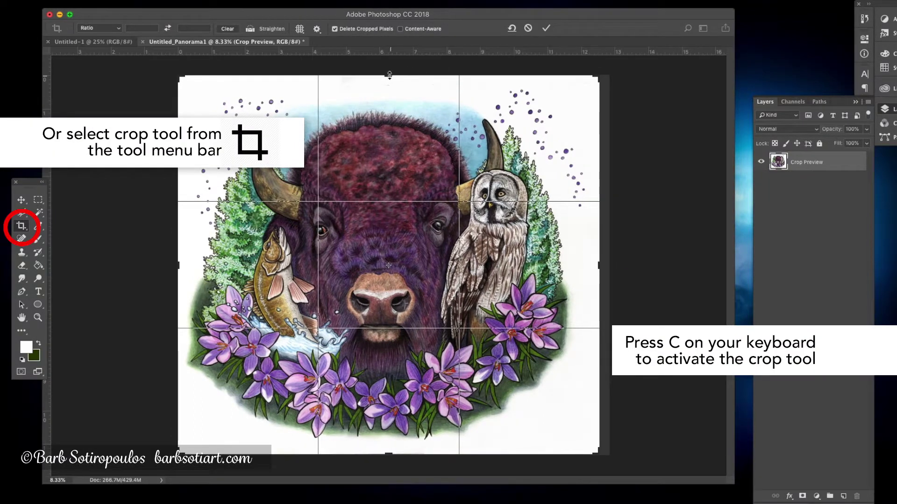
left_click_drag(388, 76, 389, 82)
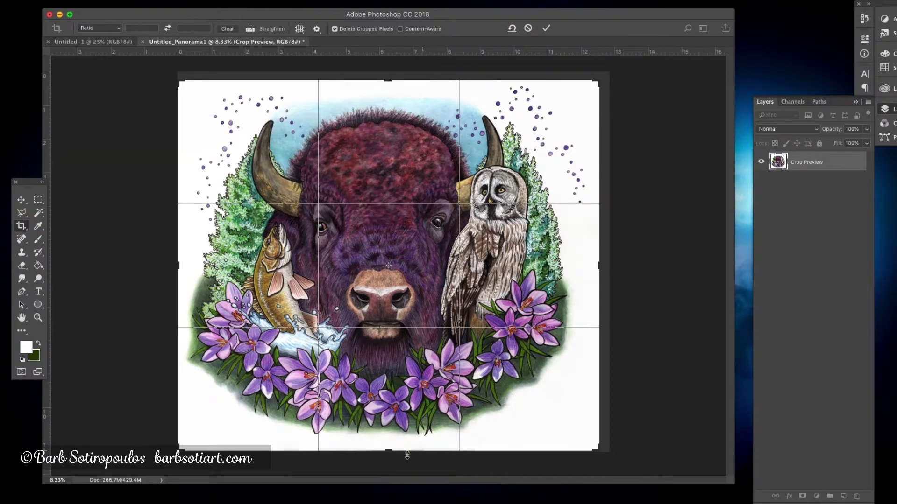
left_click_drag(388, 450, 393, 444)
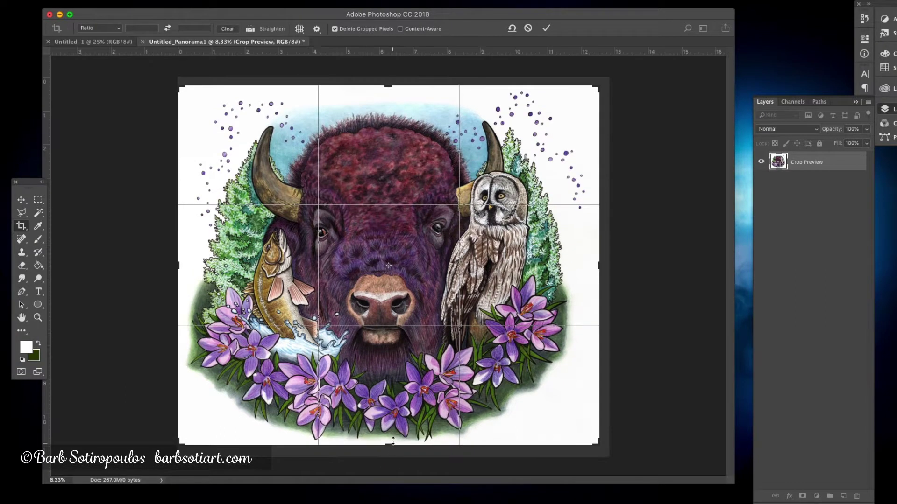
key("Return")
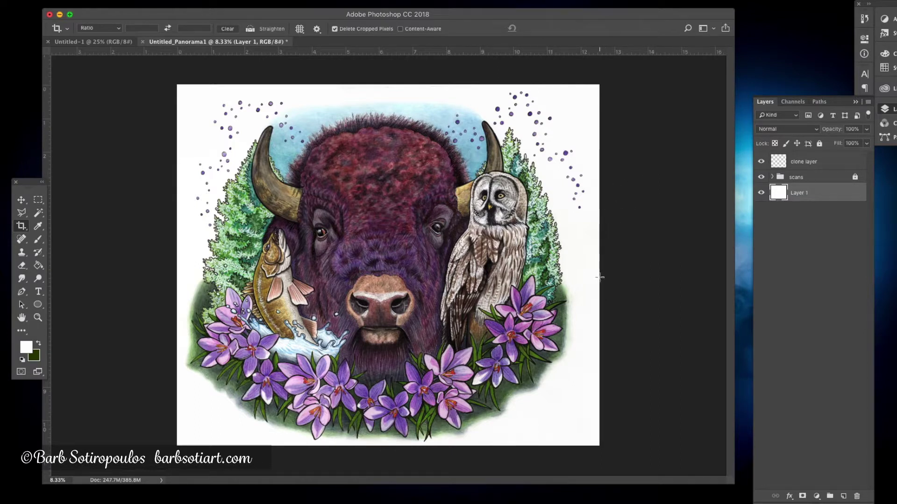
left_click(17, 200)
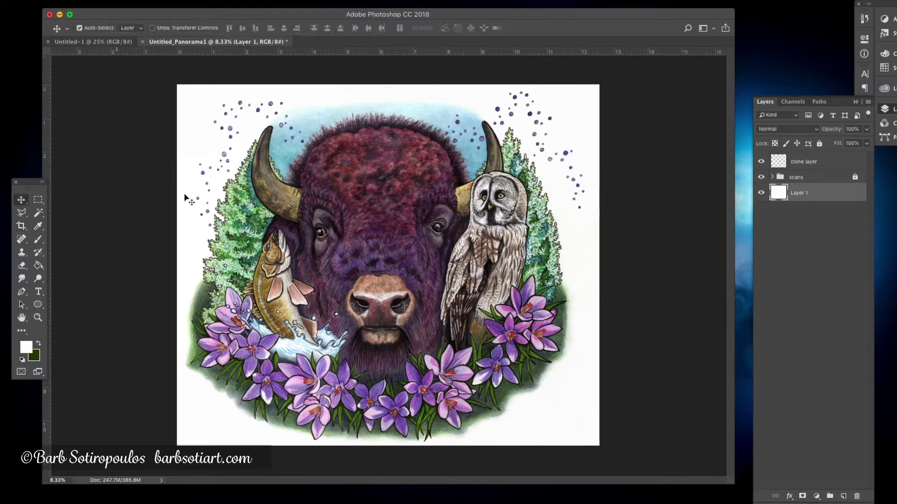
Step: Crop a further narrow strip off the canvas's right edge
key("c")
left_click_drag(599, 268, 595, 262)
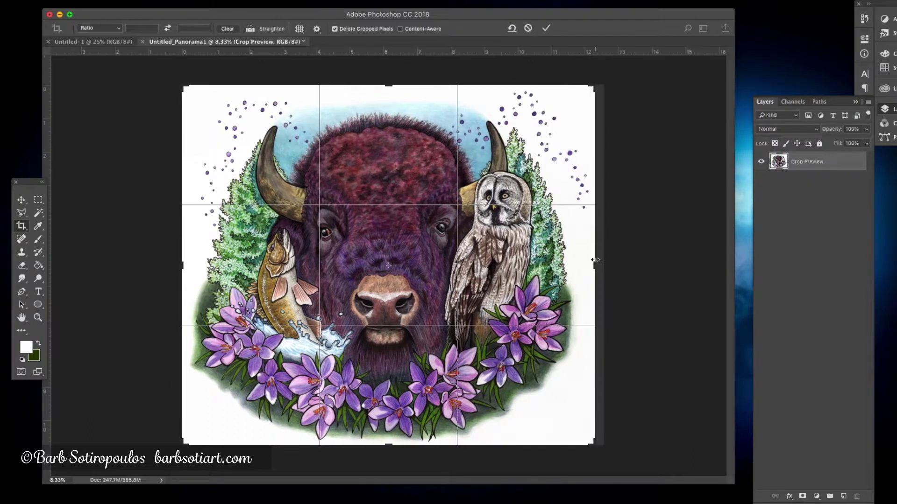
key("Return")
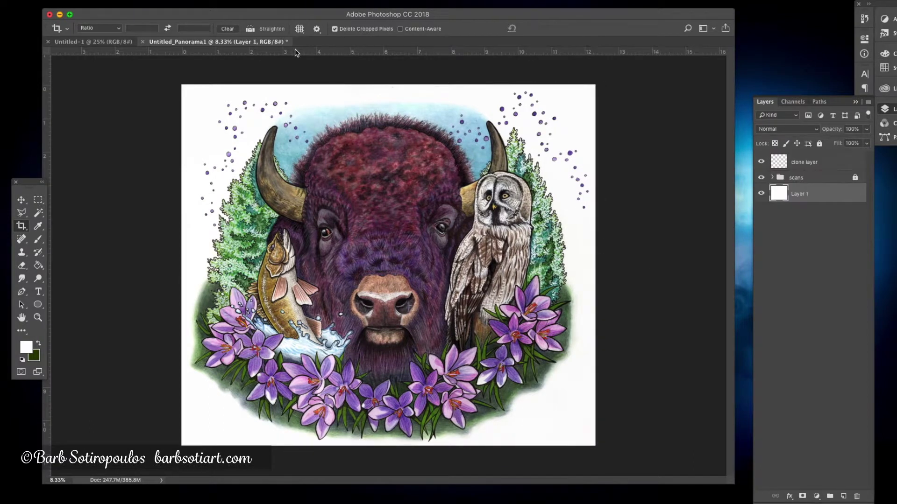
key("v")
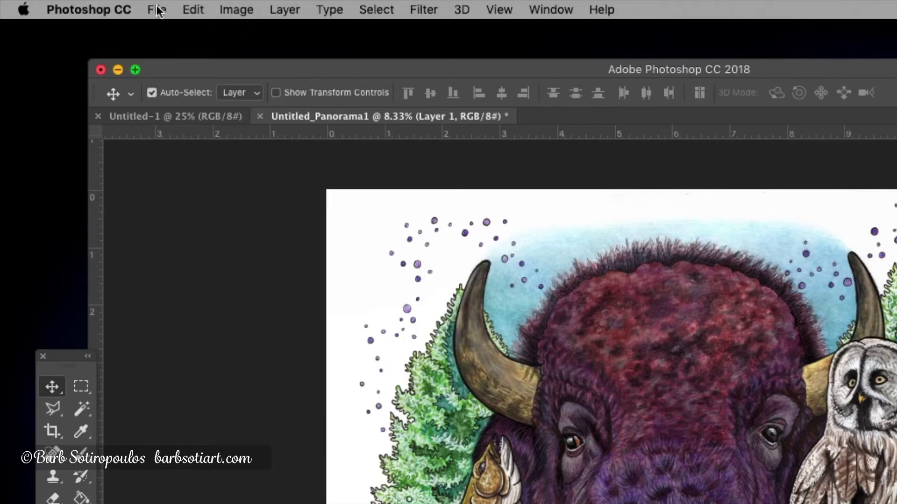
Step: Save the merged drawing as Manitoba Scan Edit.psd in the Tutorial files folder and close it
left_click(81, 0)
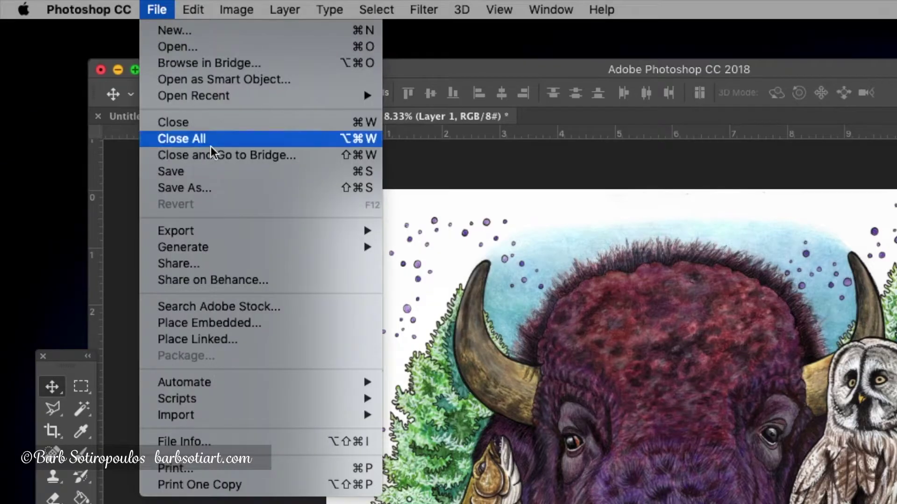
left_click(113, 83)
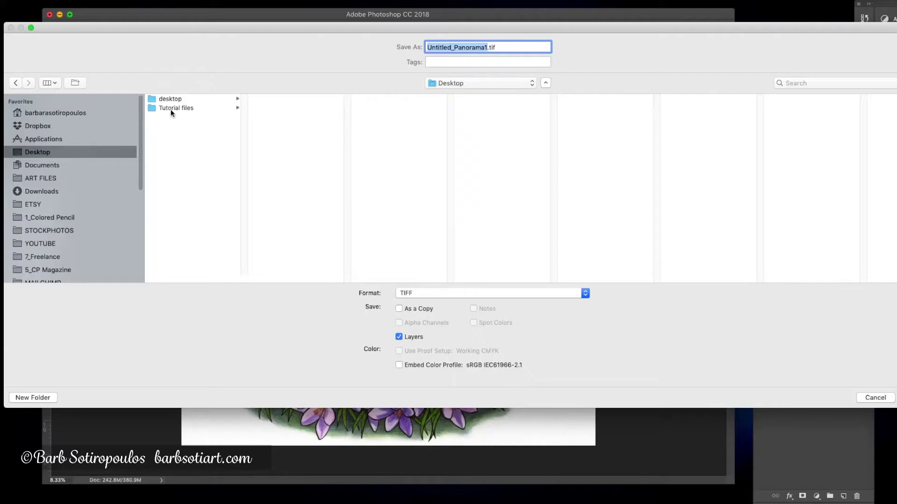
left_click(180, 97)
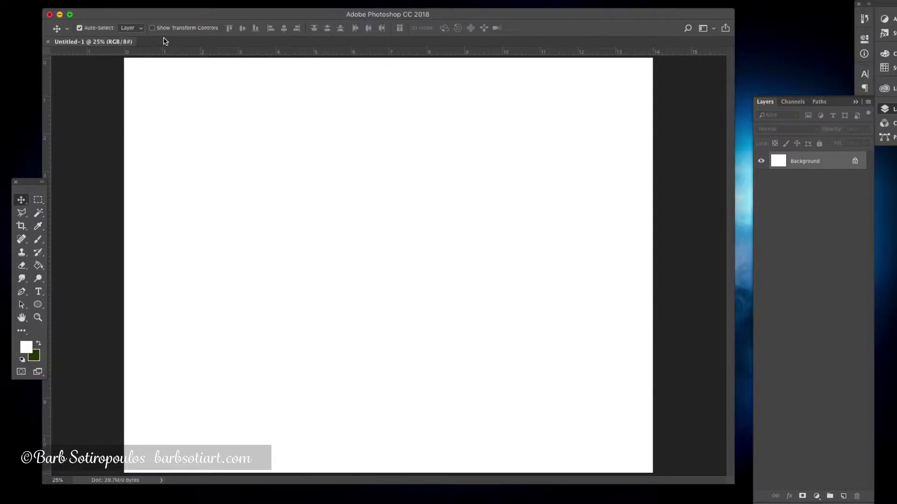
Step: Place Manitoba Scan Edit.psd as an embedded file in the blank document
key("super+minus")
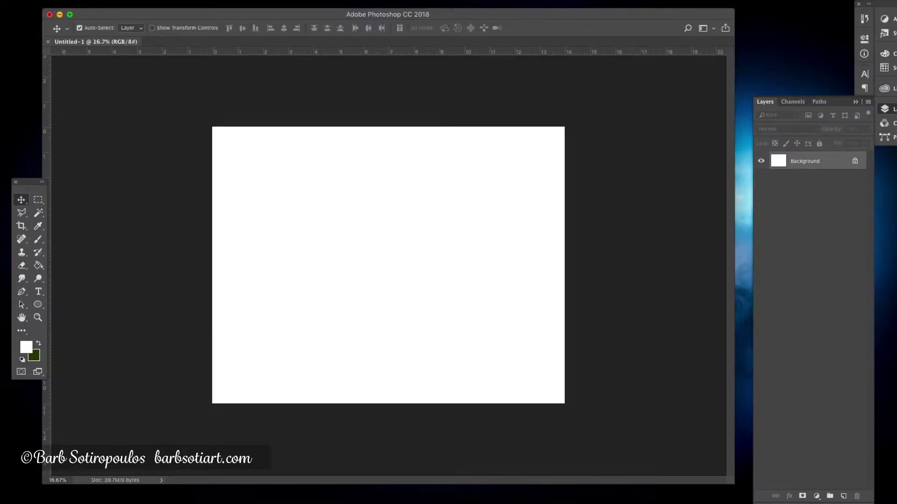
left_click(85, 1)
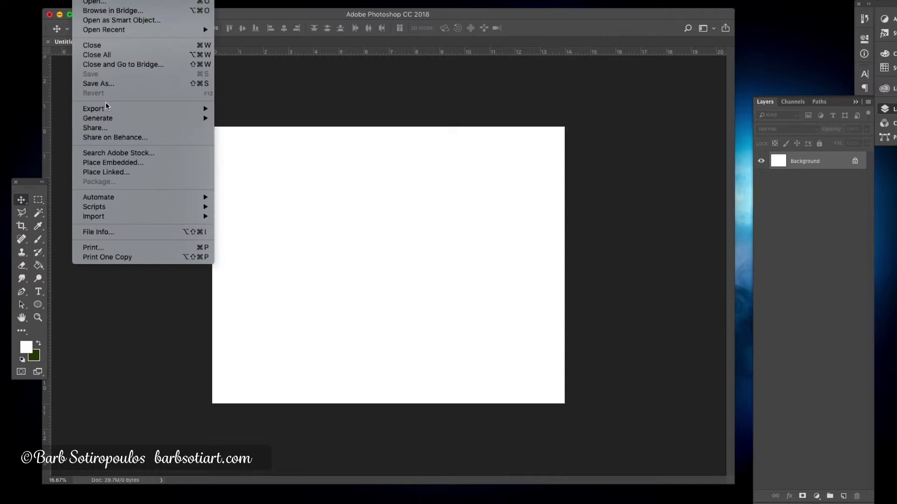
left_click(122, 161)
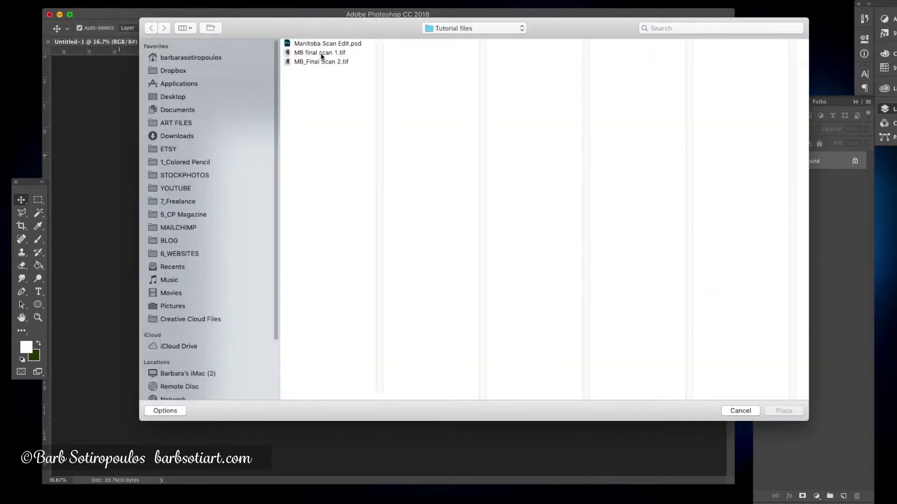
left_click(315, 43)
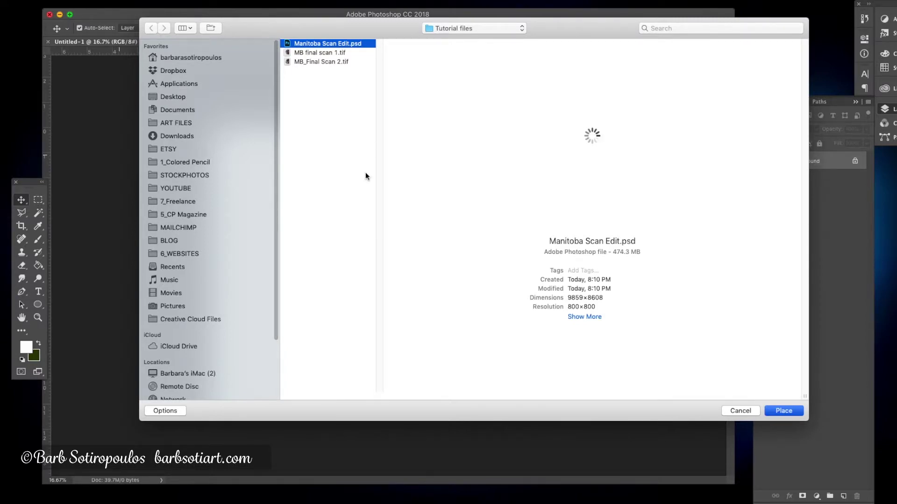
key("Return")
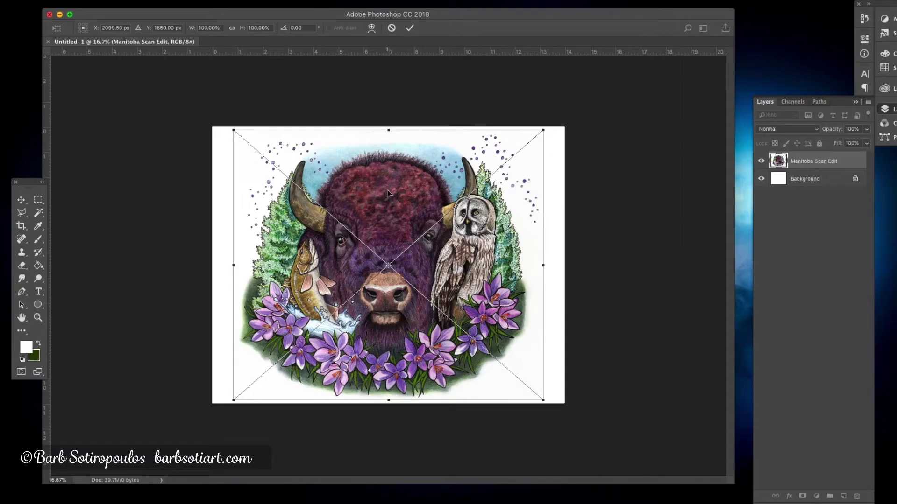
Step: Move the placed image to the canvas's top edge, scale it to about 102.5% to fill the height, and commit the placement
left_click_drag(393, 193, 387, 190)
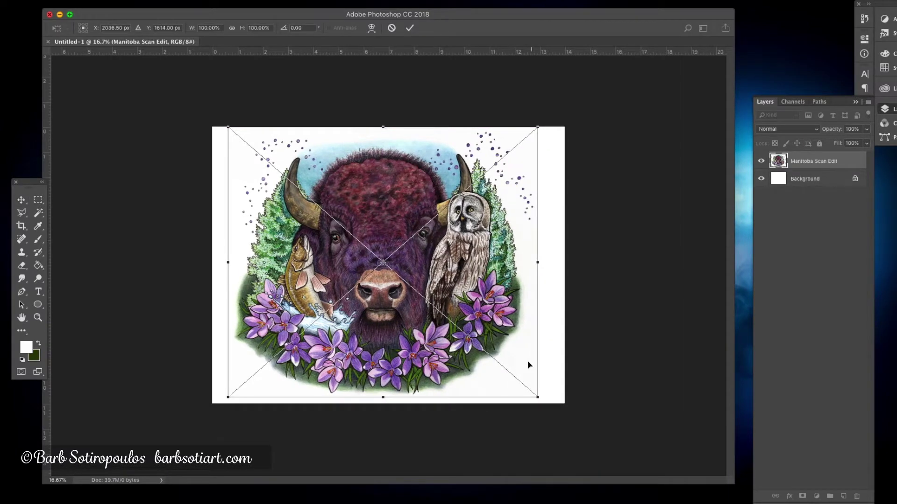
left_click_drag(536, 398, 546, 404)
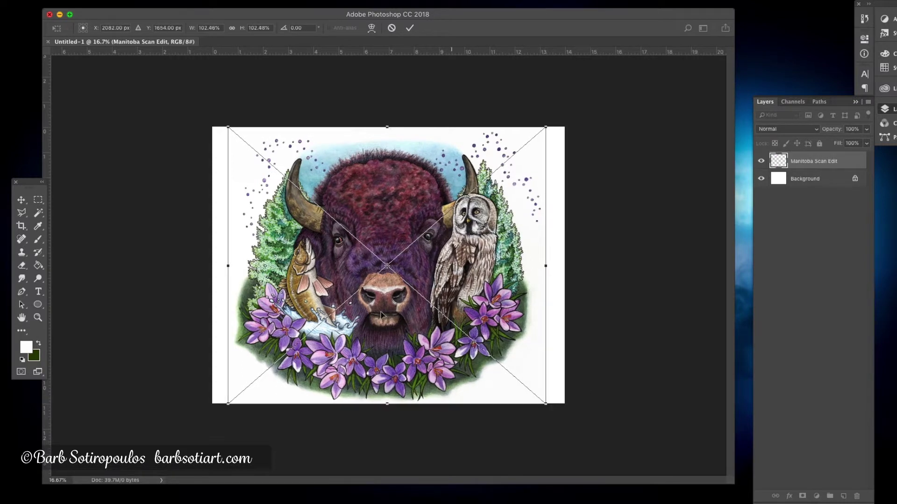
left_click(21, 200)
left_click(555, 164)
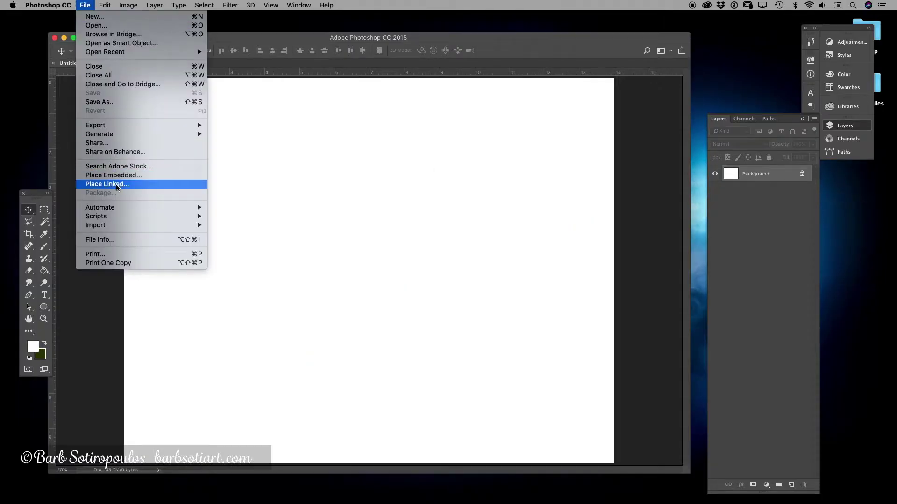
Step: Place MB final scan 1.tif as a linked file and align it to the canvas's left edge
left_click(116, 186)
left_click(306, 74)
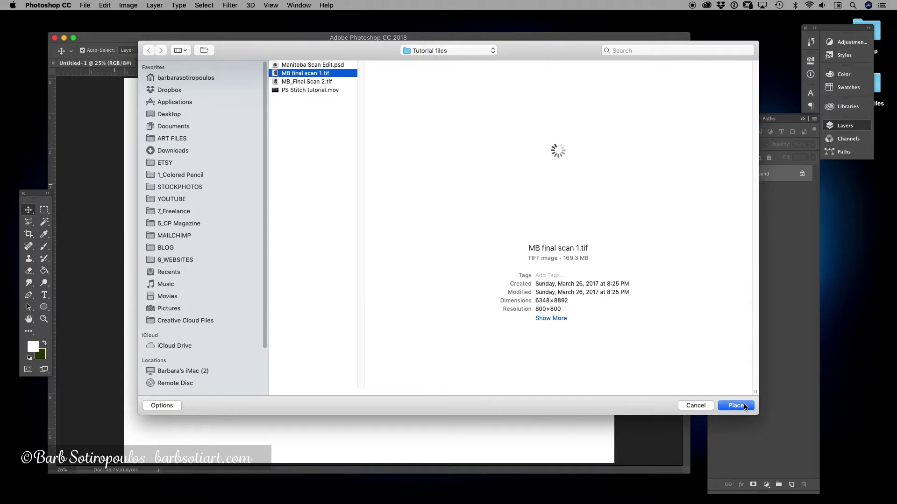
left_click(736, 406)
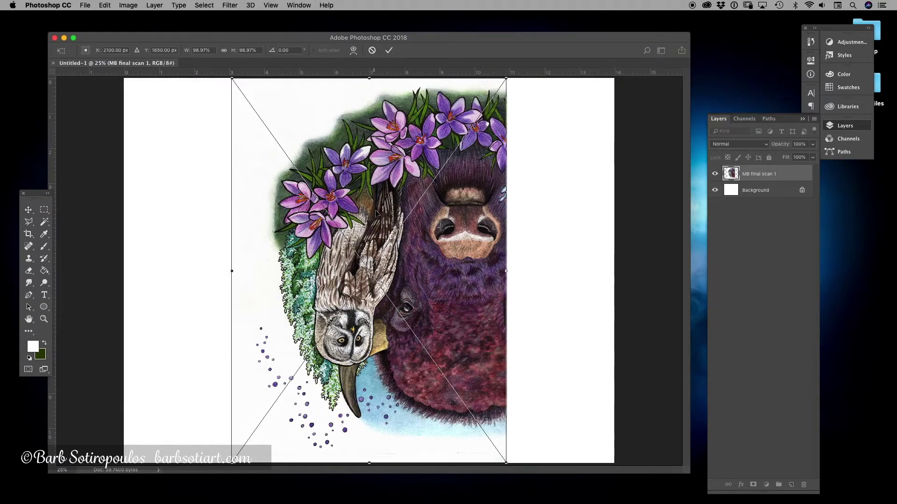
key("super+minus")
left_click_drag(376, 210, 304, 210)
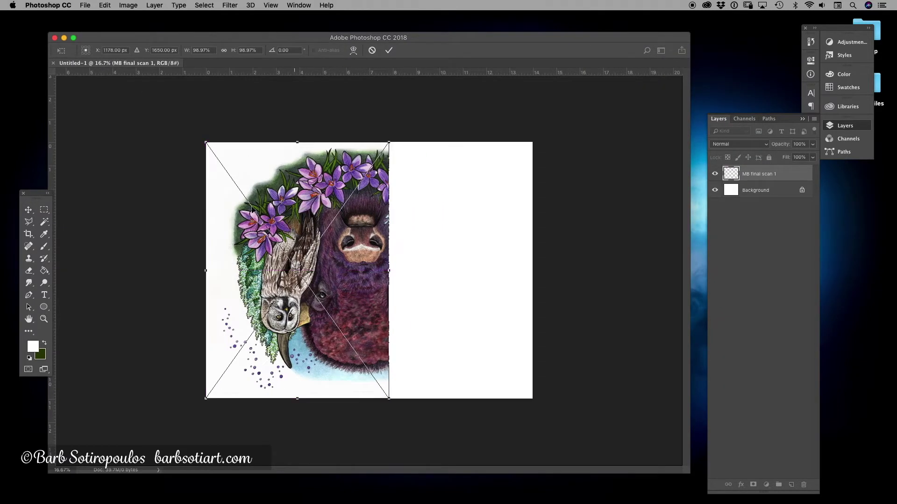
left_click(31, 211)
key("v")
key("Return")
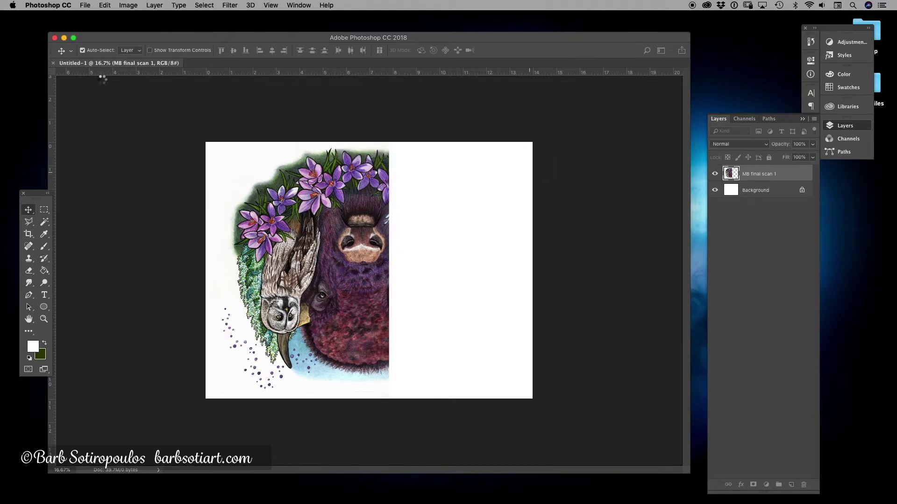
Step: Place MB_Final Scan 2.tif as a linked file and align it to the canvas's left edge above the first scan
left_click(85, 4)
left_click(116, 183)
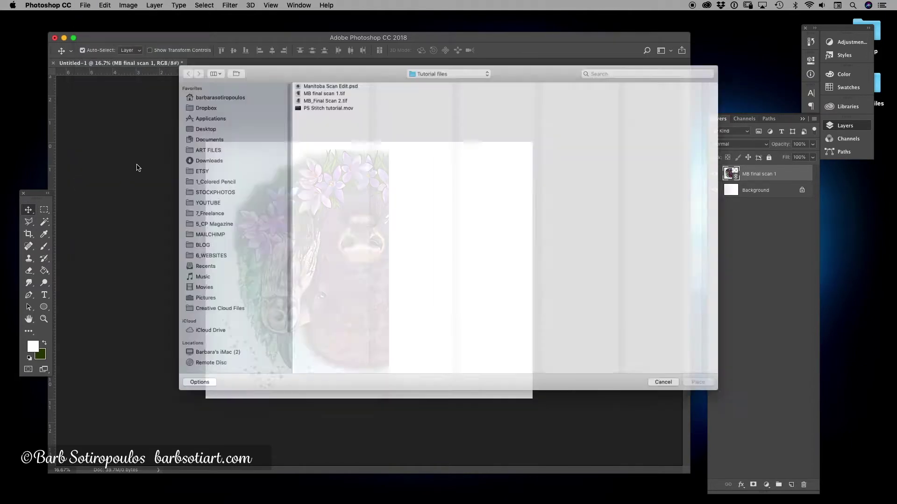
left_click(738, 406)
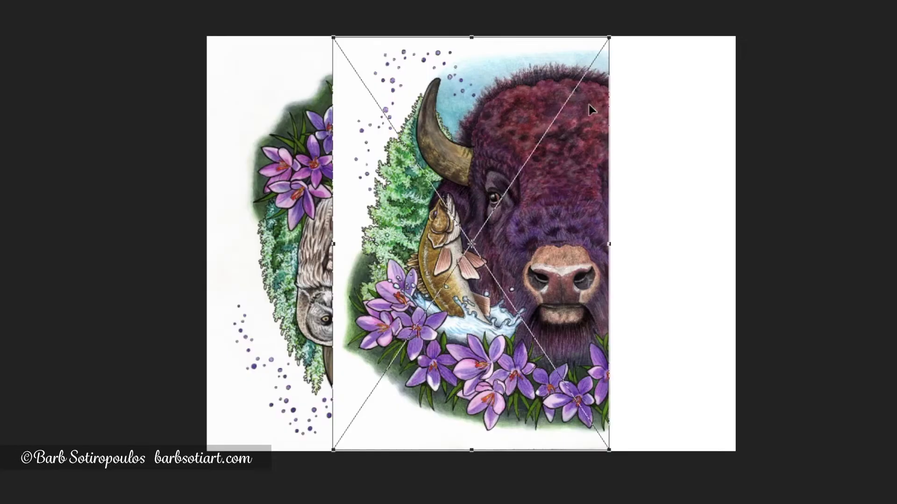
left_click_drag(427, 250, 444, 251)
left_click_drag(590, 209, 420, 203)
key("v")
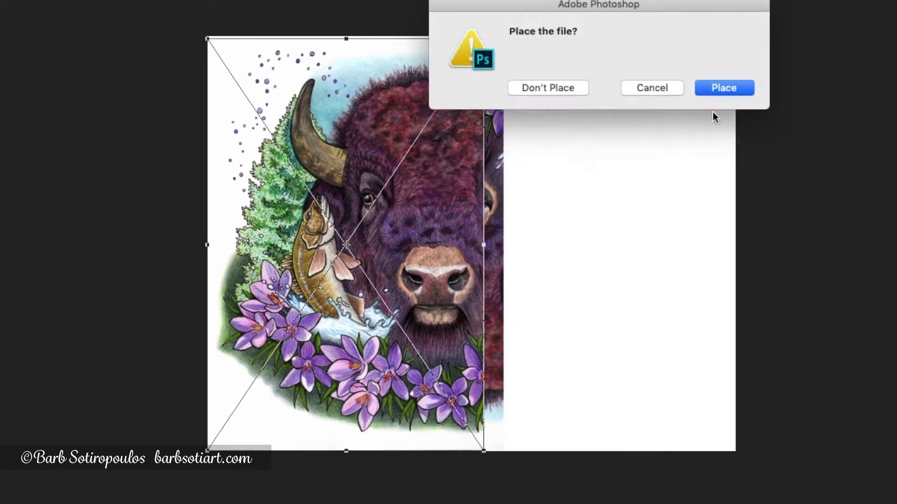
left_click(725, 87)
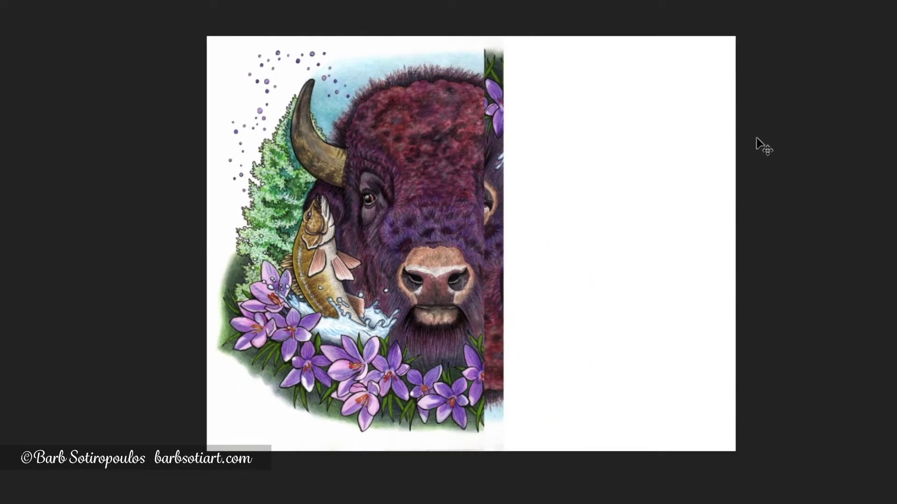
Step: Rotate the MB final scan 1 layer 180° and move it right so it continues the bison from the other scan
key("super+t")
left_click(117, 8)
mouse_move(210, 338)
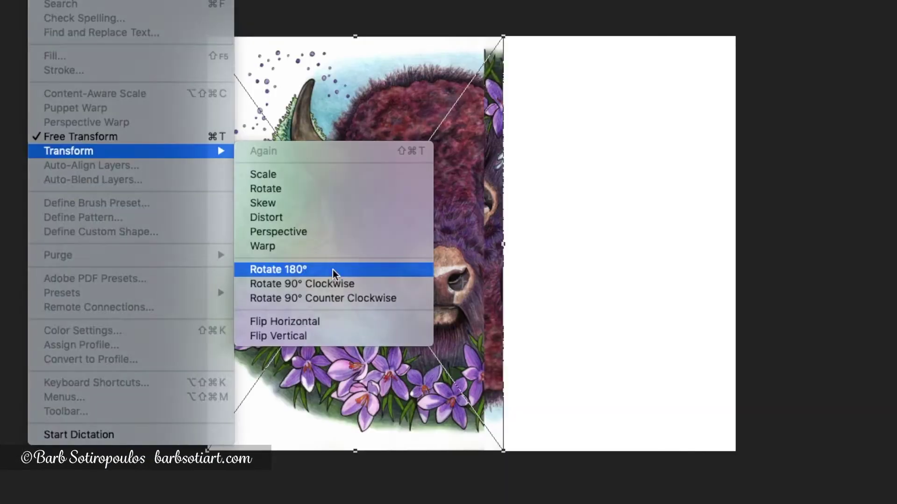
left_click(400, 456)
left_click_drag(557, 425, 797, 414)
left_click_drag(735, 230, 698, 226)
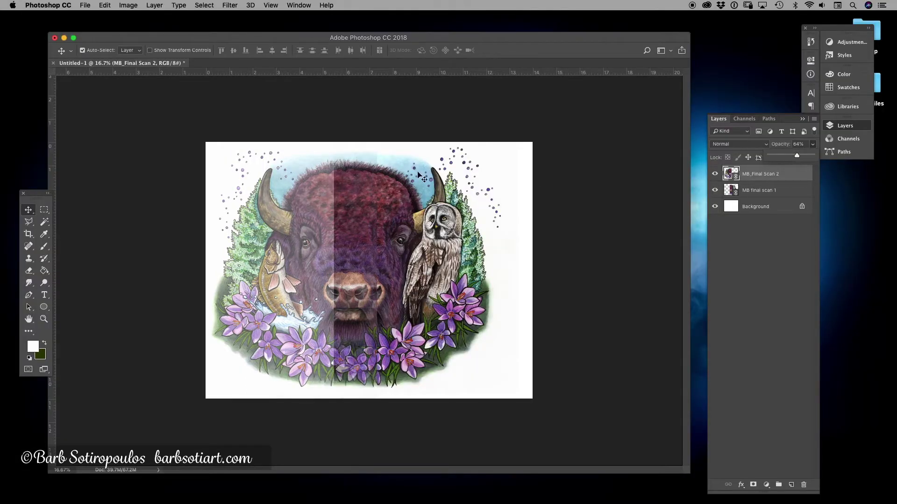
Step: Fine-tune the MB final scan 1 layer's position so its details line up with the semi-transparent scan above it
key("super+plus")
key("super+plus")
left_click_drag(485, 254, 456, 251)
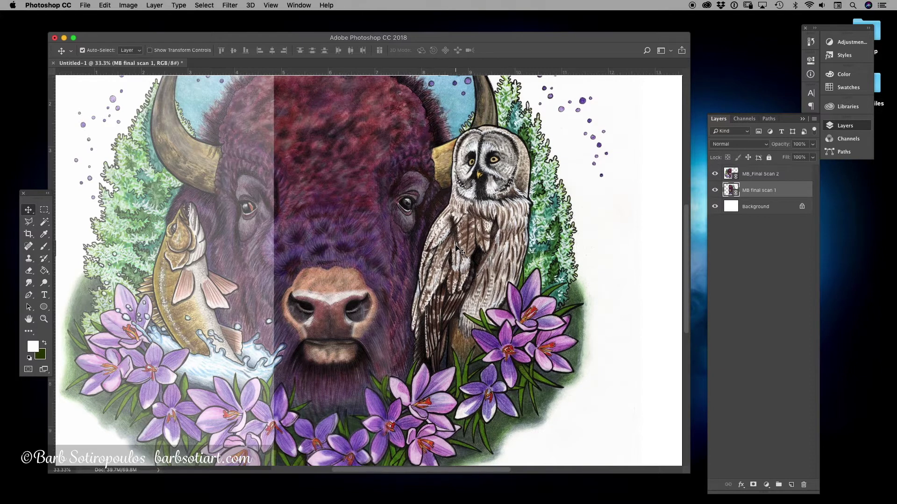
key("shift+Right")
key("Up")
key("Up")
key("Up")
key("Up")
key("Up")
key("Up")
key("Up")
key("Up")
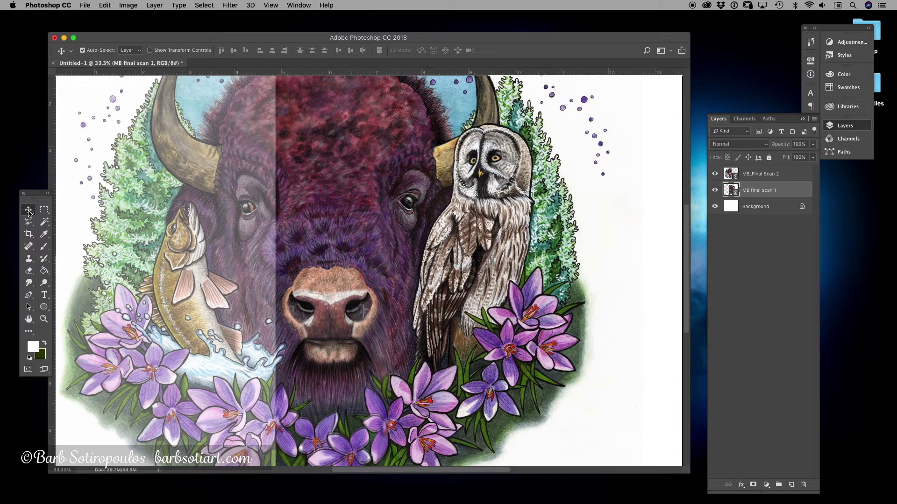
Step: Restore the MB_Final Scan 2 layer to 100% opacity and toggle its visibility to compare the overlap
left_click(759, 174)
left_click_drag(812, 144, 846, 158)
left_click(726, 174)
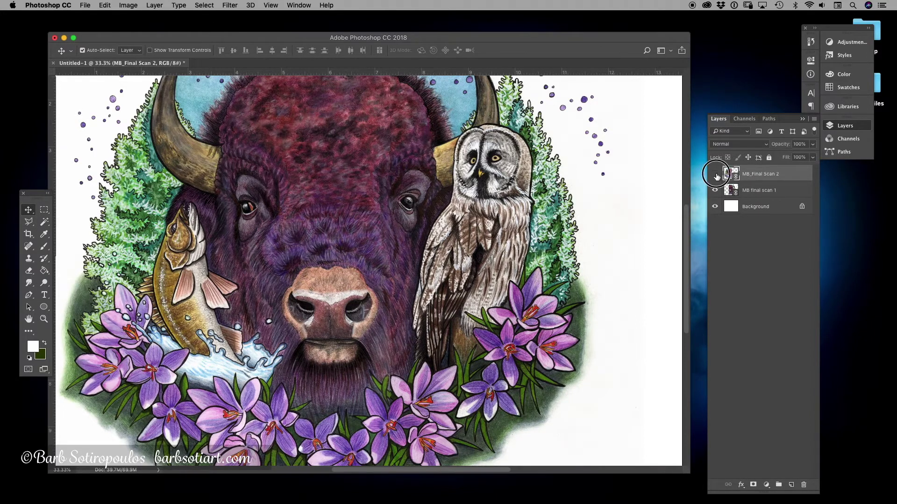
left_click(714, 174)
left_click(714, 173)
Step: Add a layer mask to MB_Final Scan 2 and lower the MB final scan 1 layer's opacity to 72%
left_click(752, 486)
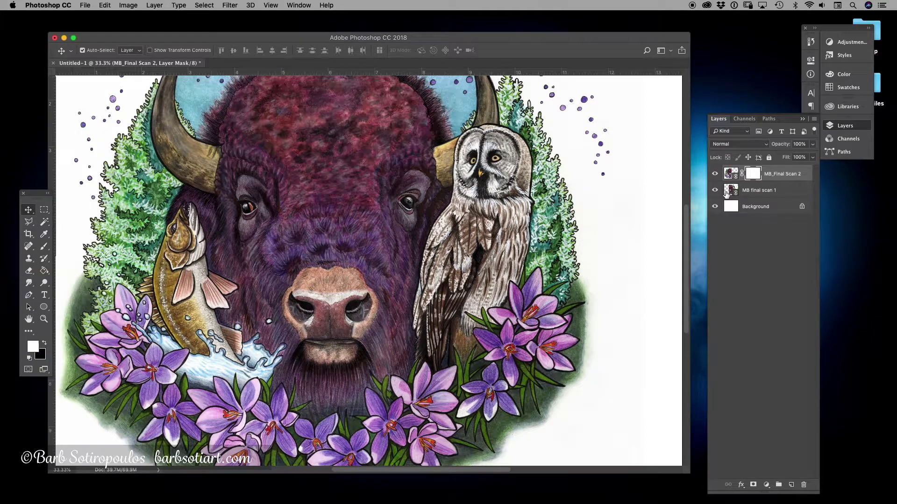
left_click(759, 190)
left_click_drag(815, 144, 802, 151)
Step: Paint black with a soft brush on the MB_Final Scan 2 mask along the whole vertical seam
left_click(752, 235)
left_click(46, 244)
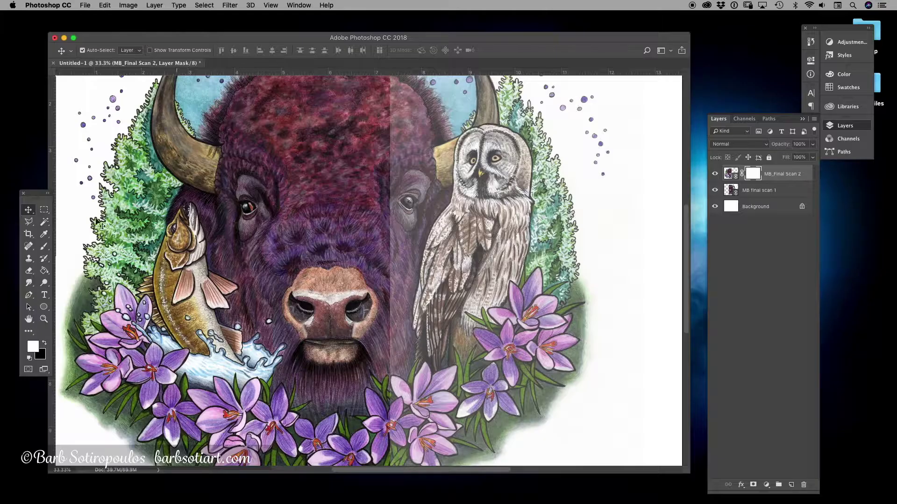
key("super+minus")
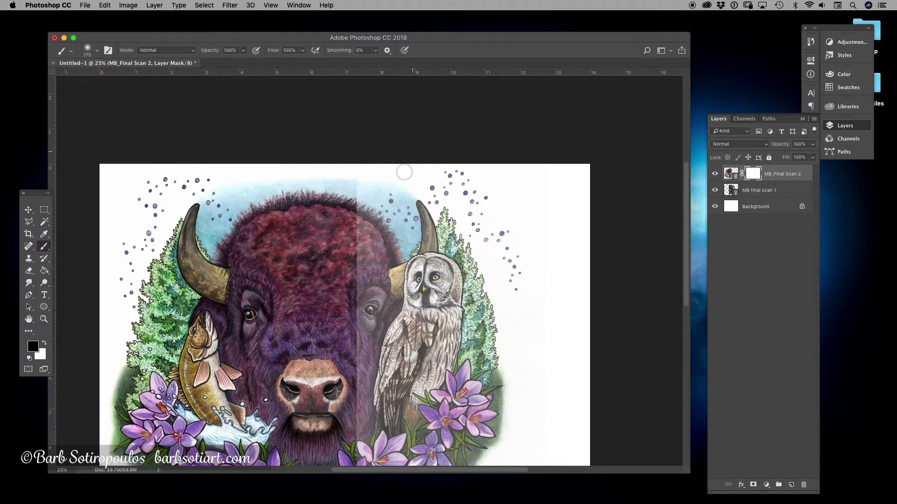
left_click_drag(356, 173, 363, 445)
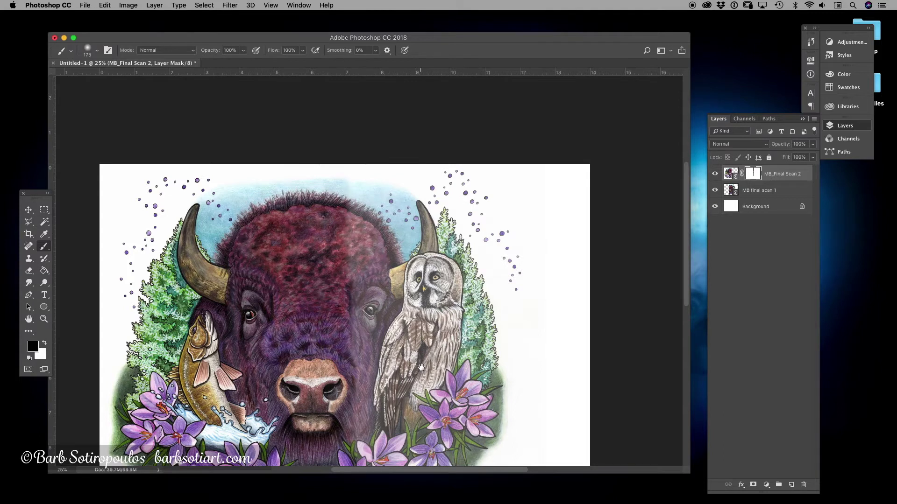
scroll(364, 445, "down", 5)
left_click_drag(363, 329, 365, 423)
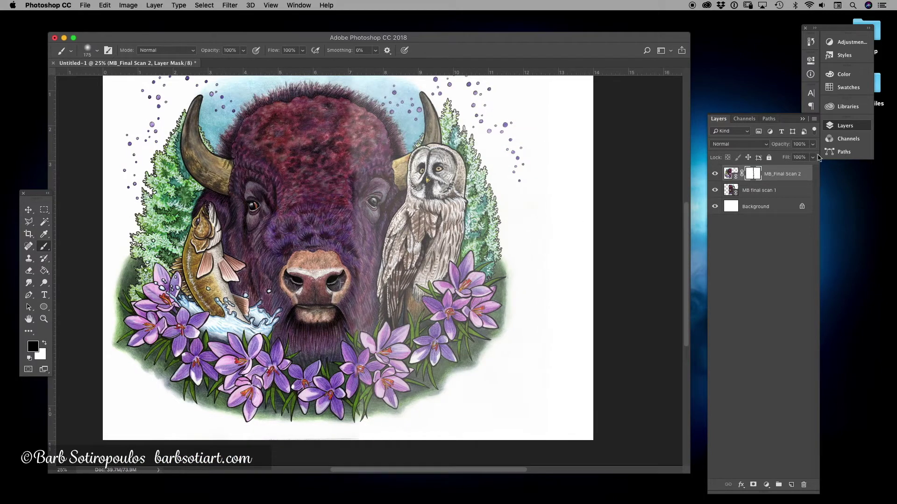
Step: Set the MB final scan 1 layer's opacity back to 100%
left_click(782, 200)
left_click(777, 177)
left_click(767, 189)
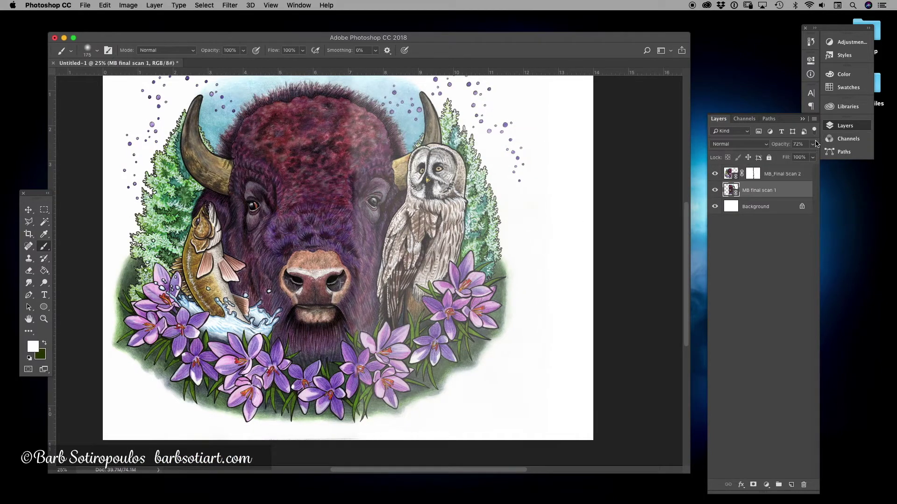
left_click(813, 144)
left_click_drag(799, 156, 829, 156)
Step: Inspect the blended seam at 100% zoom from the bison's head down to the crocuses for mismatched details
left_click(322, 258)
left_click_drag(353, 266, 410, 278)
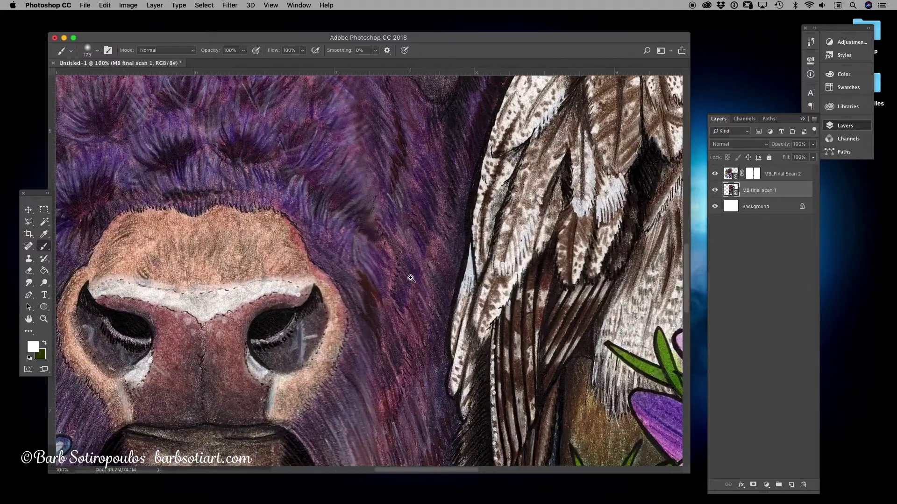
left_click(410, 278)
left_click_drag(376, 108, 414, 233)
key("super+minus")
left_click_drag(394, 133, 440, 262)
left_click_drag(423, 142, 453, 364)
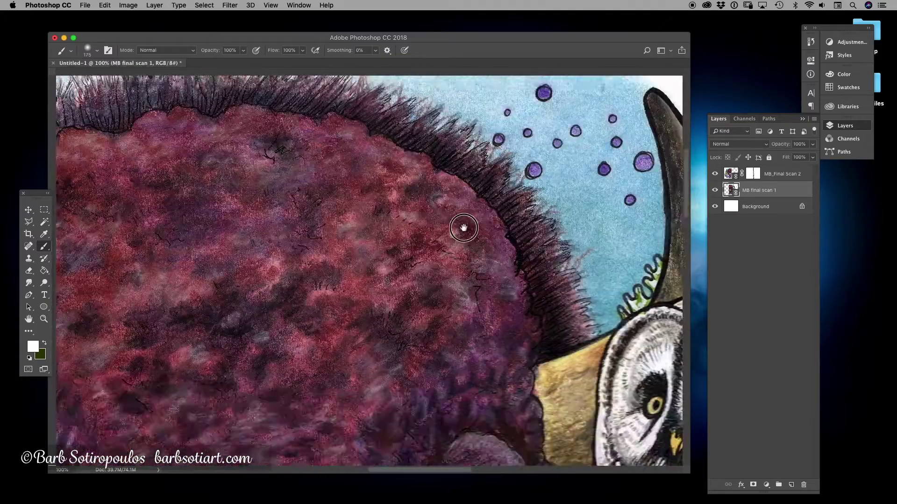
left_click_drag(463, 228, 460, 140)
left_click_drag(453, 373, 458, 154)
left_click_drag(459, 374, 454, 274)
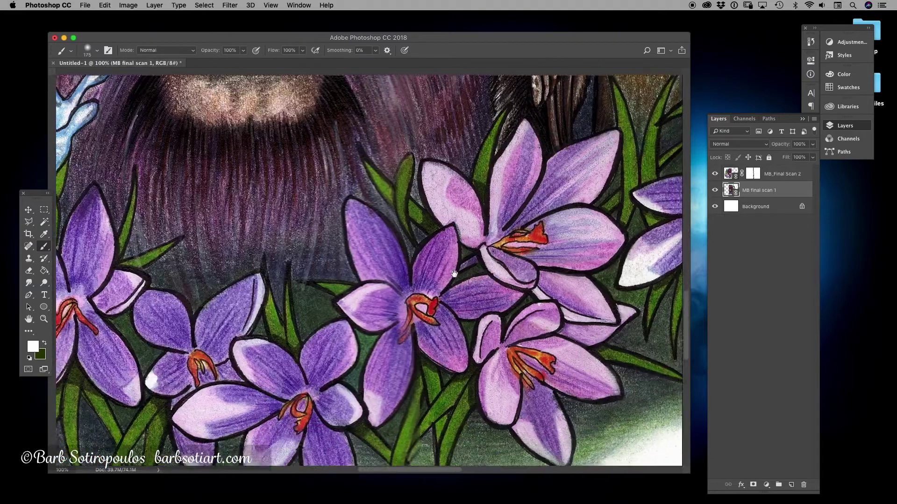
scroll(454, 273, "down", 5)
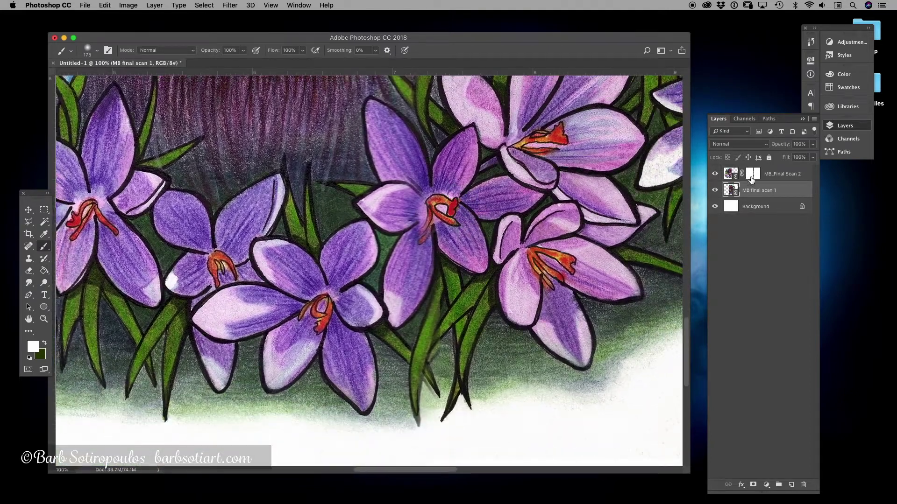
Step: Refine the MB_Final Scan 2 mask at the lower crocuses, painting black over the doubled leaves and white with a 70 px brush around the petal tip
left_click(751, 175)
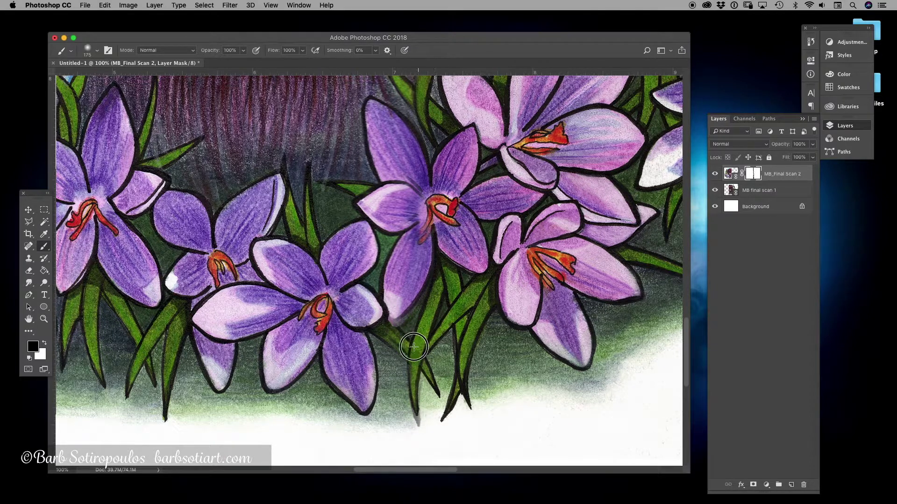
mouse_move(413, 347)
left_mouse_down()
mouse_move(410, 330)
mouse_move(424, 420)
mouse_move(422, 335)
left_mouse_up()
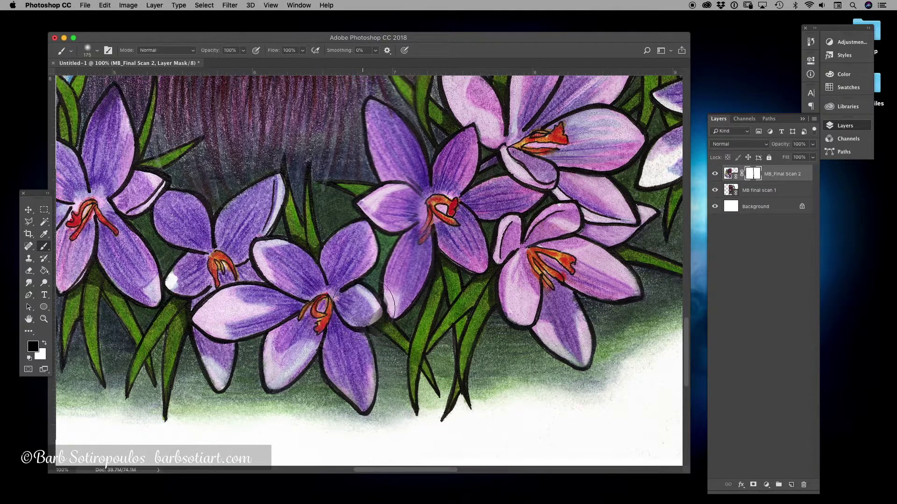
key("x")
key("bracketleft")
key("bracketleft")
key("bracketleft")
key("bracketleft")
key("bracketleft")
key("bracketleft")
left_click_drag(374, 310, 397, 321)
key("x")
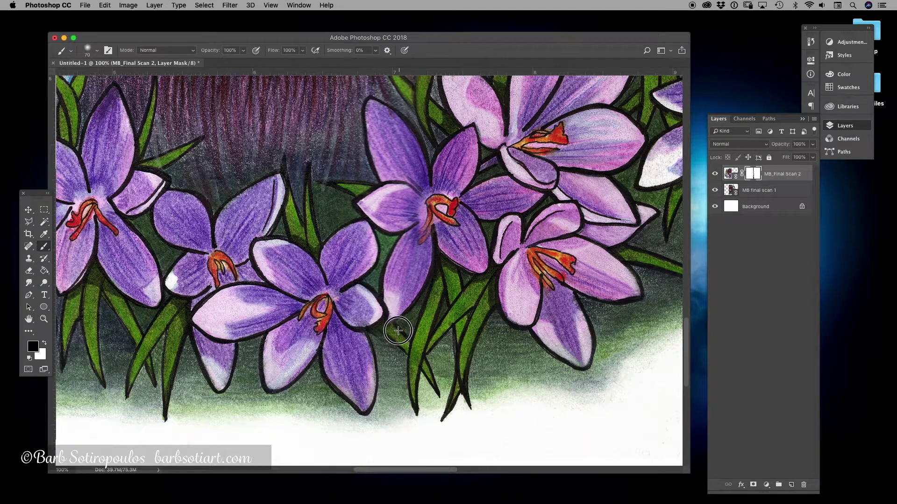
key("super+minus")
key("super+minus")
key("super+minus")
key("super+minus")
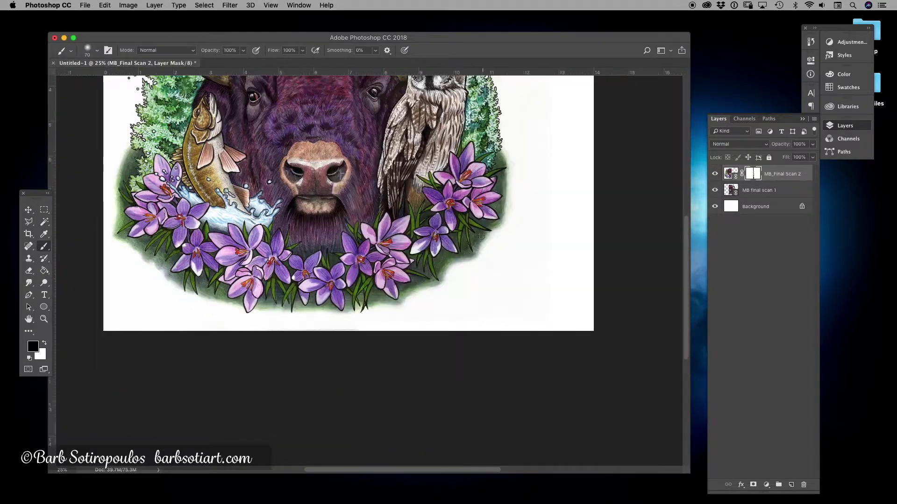
key("v")
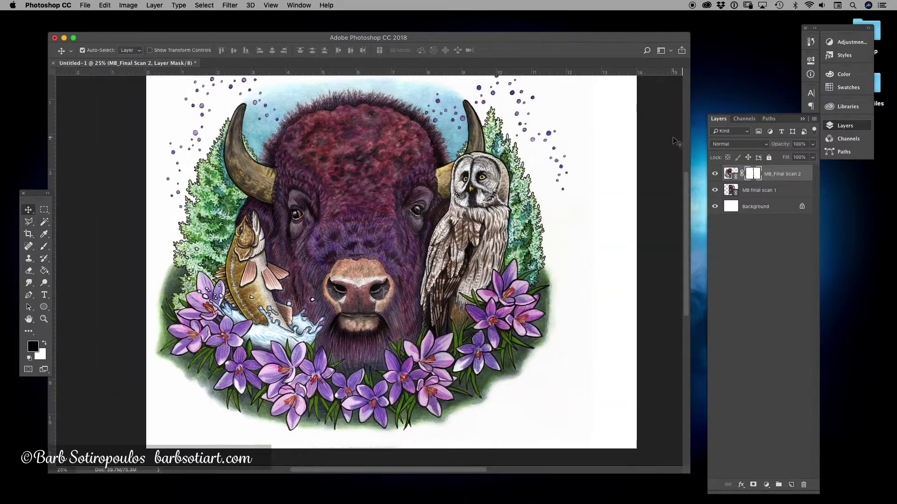